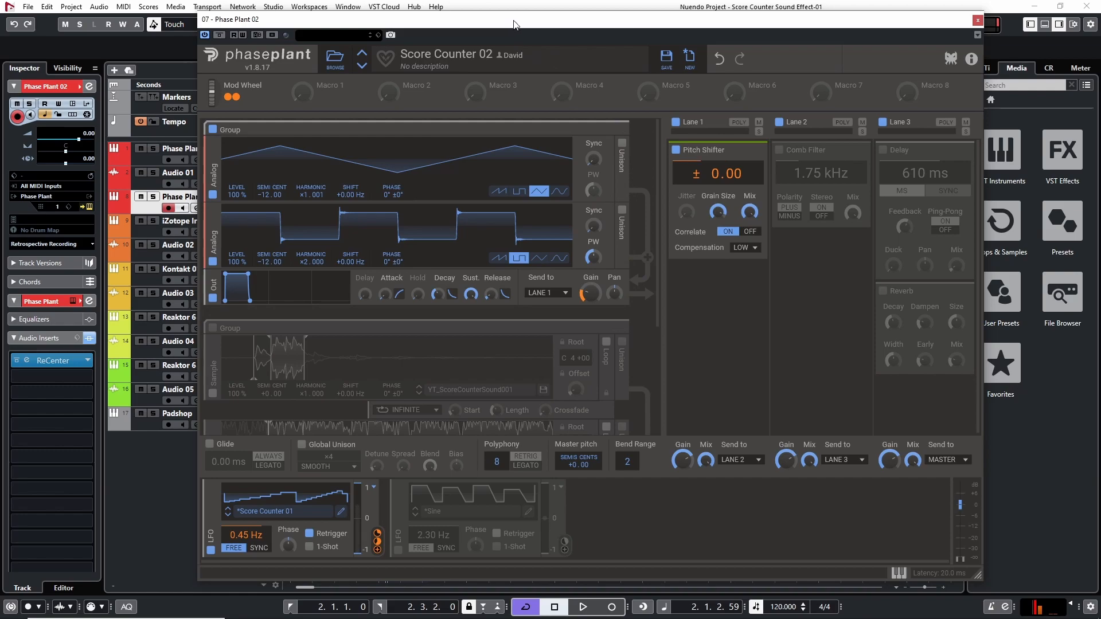
Step: Start a new blank Phase Plant preset and add an Analog oscillator as the generator
{"action": "left_click_drag", "start_coordinate": [512, 24], "coordinate": [562, 31]}
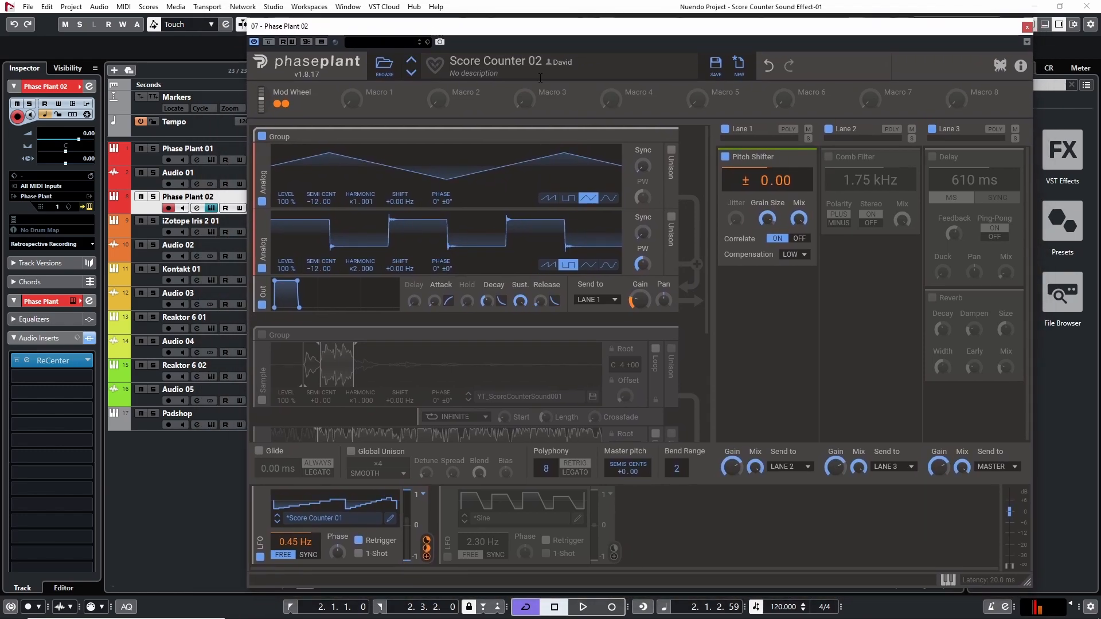
{"action": "left_click", "coordinate": [738, 65]}
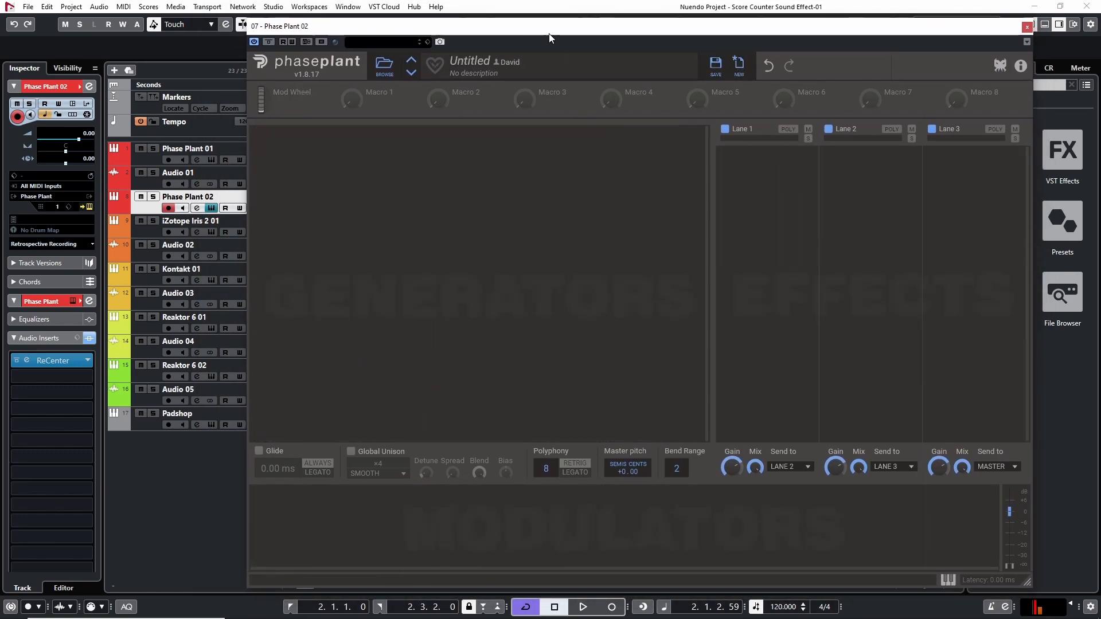
{"action": "left_click", "coordinate": [391, 143]}
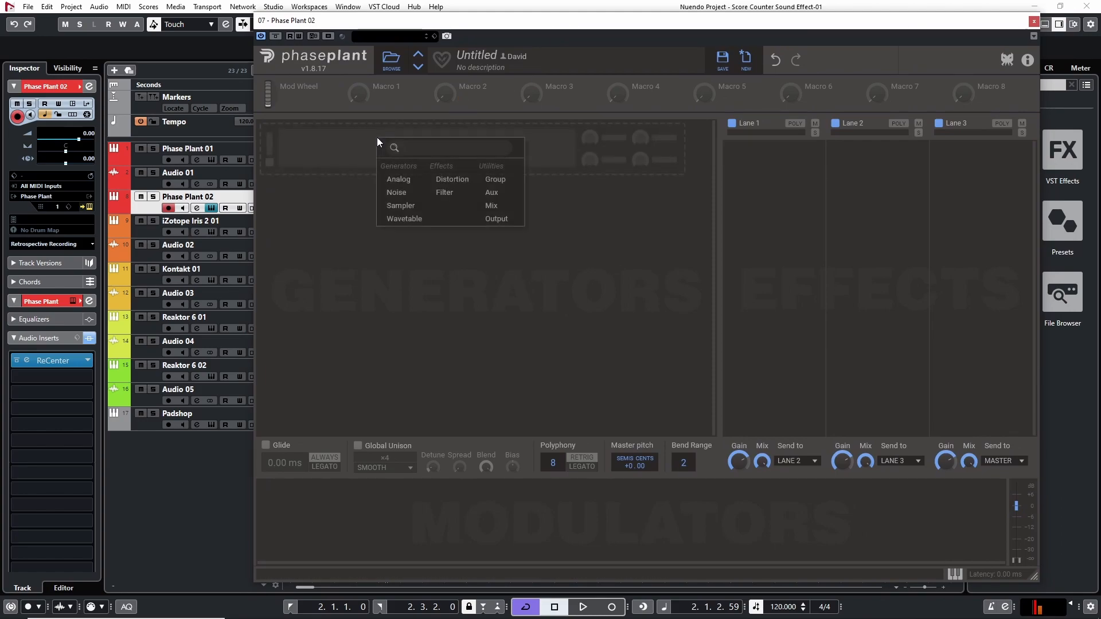
{"action": "left_click", "coordinate": [402, 191]}
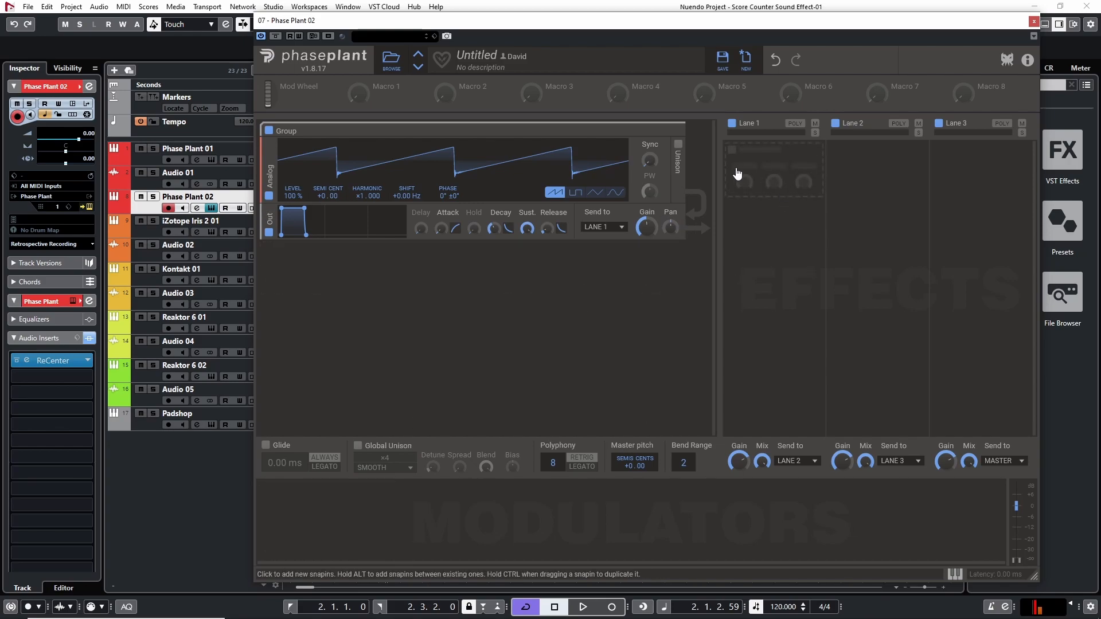
{"action": "left_click", "coordinate": [755, 160]}
{"action": "left_click", "coordinate": [933, 202]}
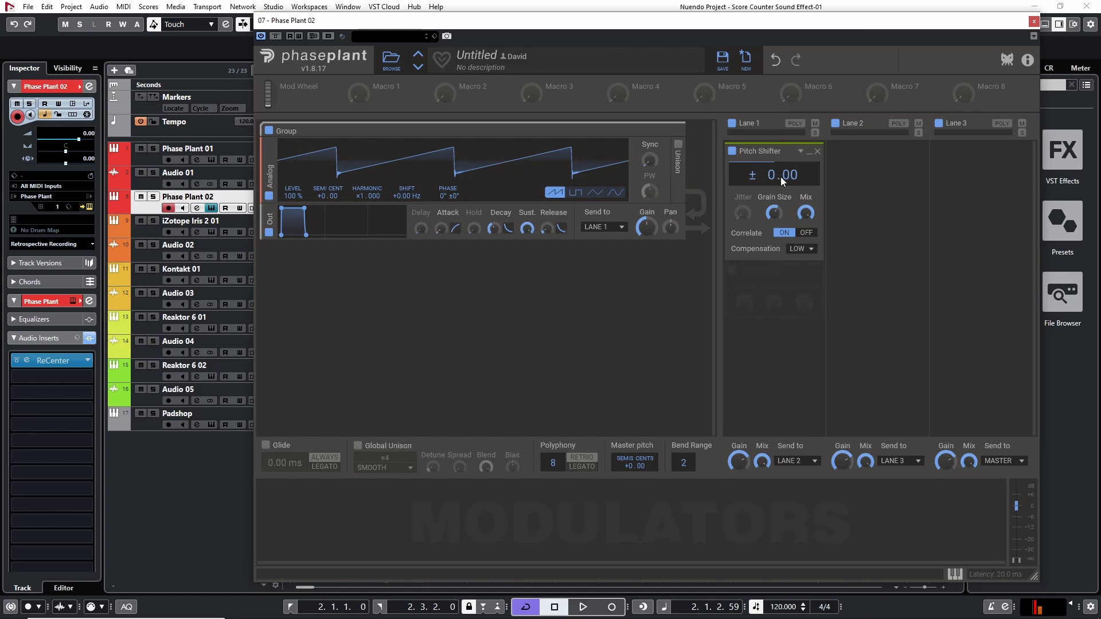
{"action": "left_click", "coordinate": [817, 152]}
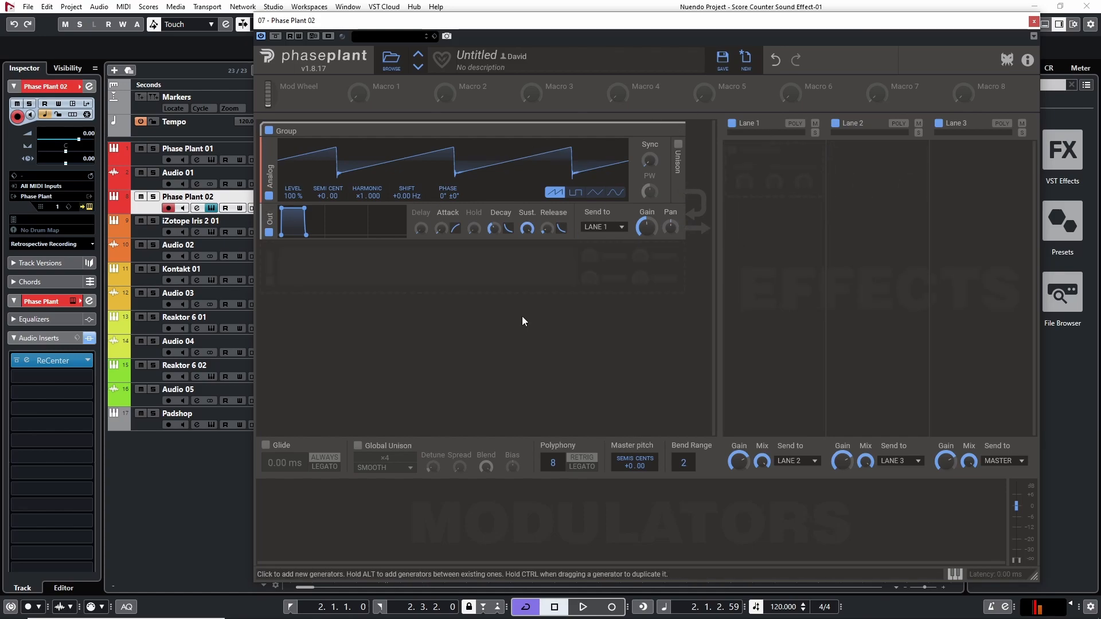
Step: Add an LFO modulator and set its shape to Square
{"action": "left_click", "coordinate": [319, 516]}
{"action": "left_click", "coordinate": [338, 546]}
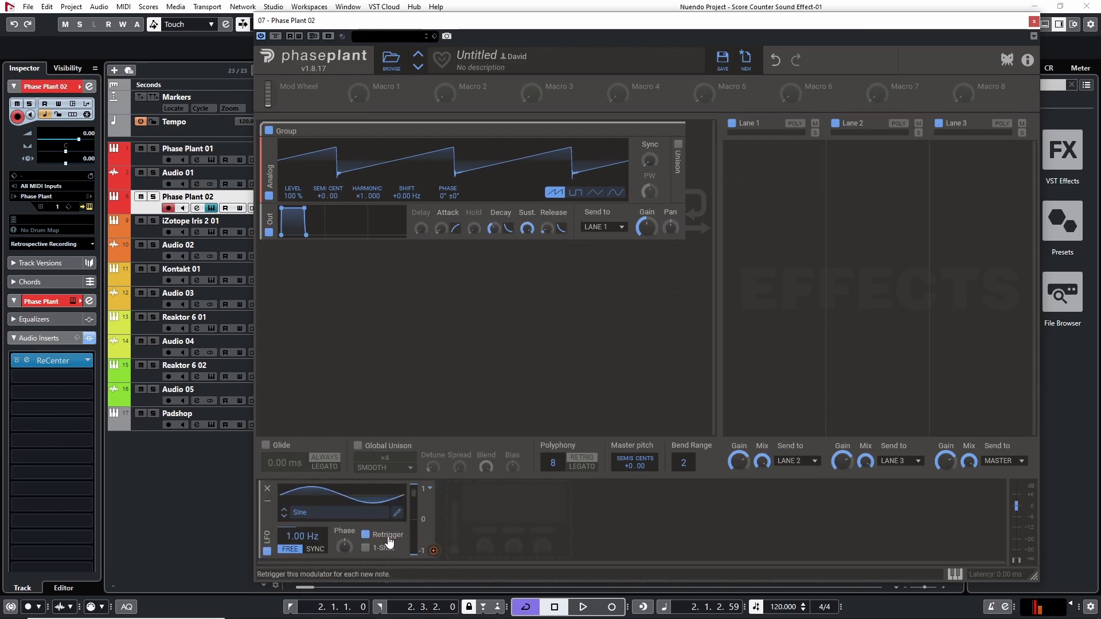
{"action": "left_click", "coordinate": [284, 516]}
{"action": "left_click", "coordinate": [284, 515]}
{"action": "left_click", "coordinate": [284, 510]}
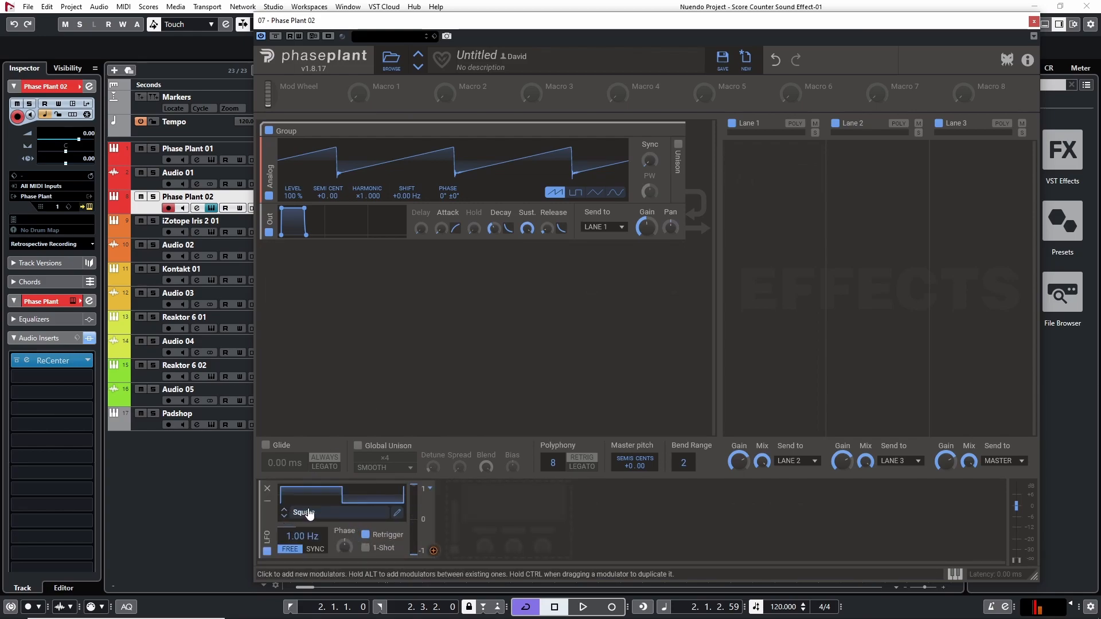
Step: Open the LFO's shape in the LFO Editor, enlarging and repositioning the editor window
{"action": "left_click", "coordinate": [395, 514]}
{"action": "left_click_drag", "start_coordinate": [529, 110], "coordinate": [617, 84]}
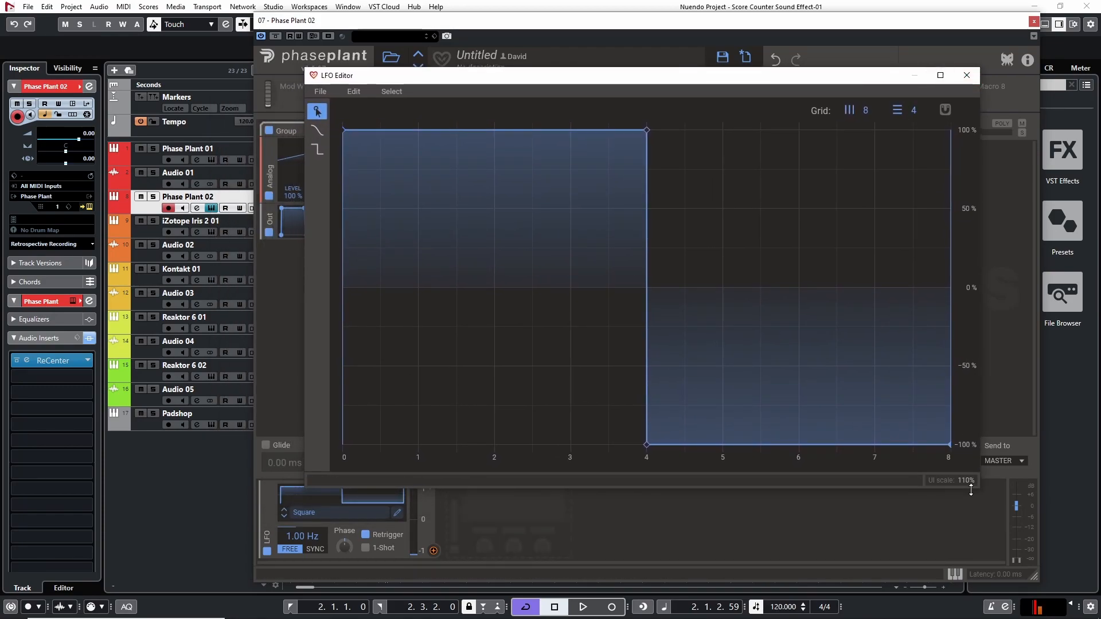
{"action": "left_click_drag", "start_coordinate": [979, 488], "coordinate": [1019, 551]}
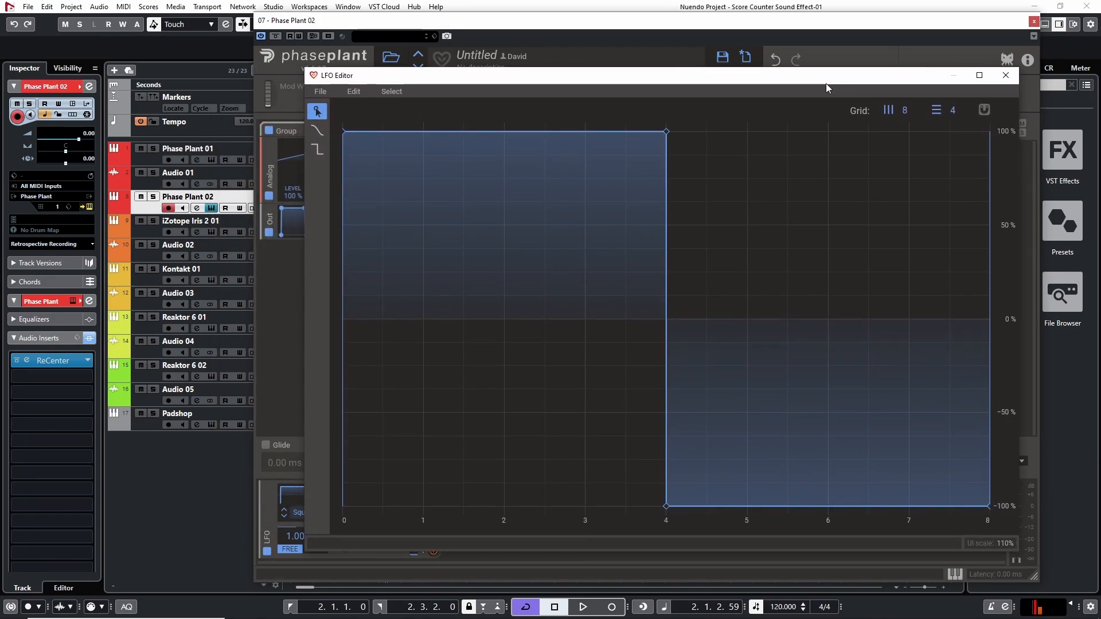
{"action": "left_click_drag", "start_coordinate": [827, 83], "coordinate": [795, 44]}
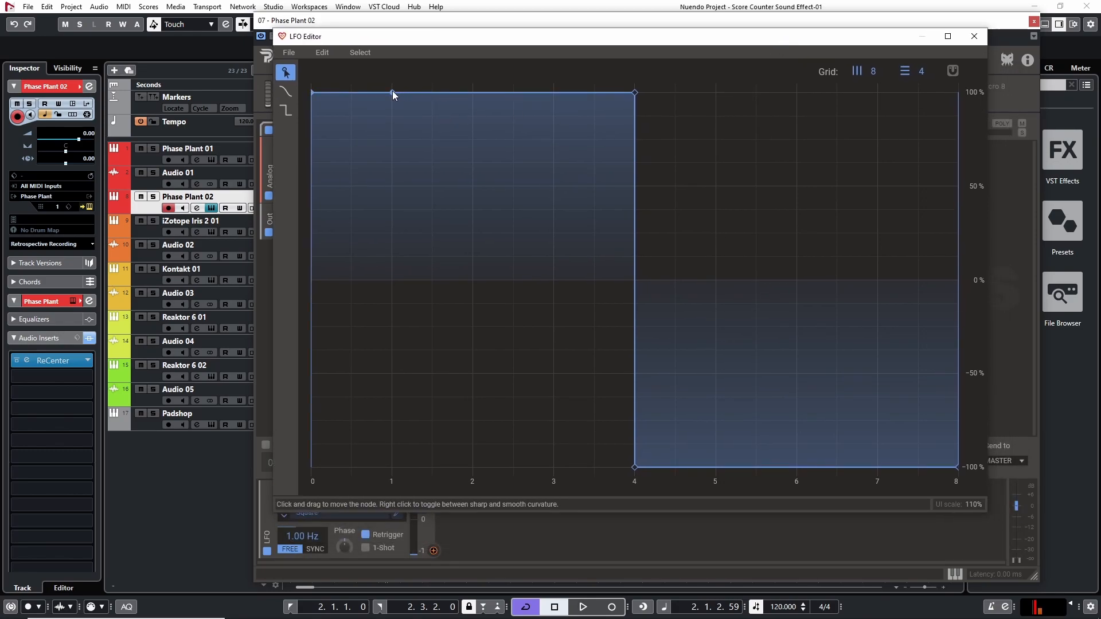
Step: Shape the LFO curve's start into steps at -100% from 0 to 1 and -50% from 1 to 2, rising to 0%
{"action": "left_click_drag", "start_coordinate": [392, 94], "coordinate": [387, 511]}
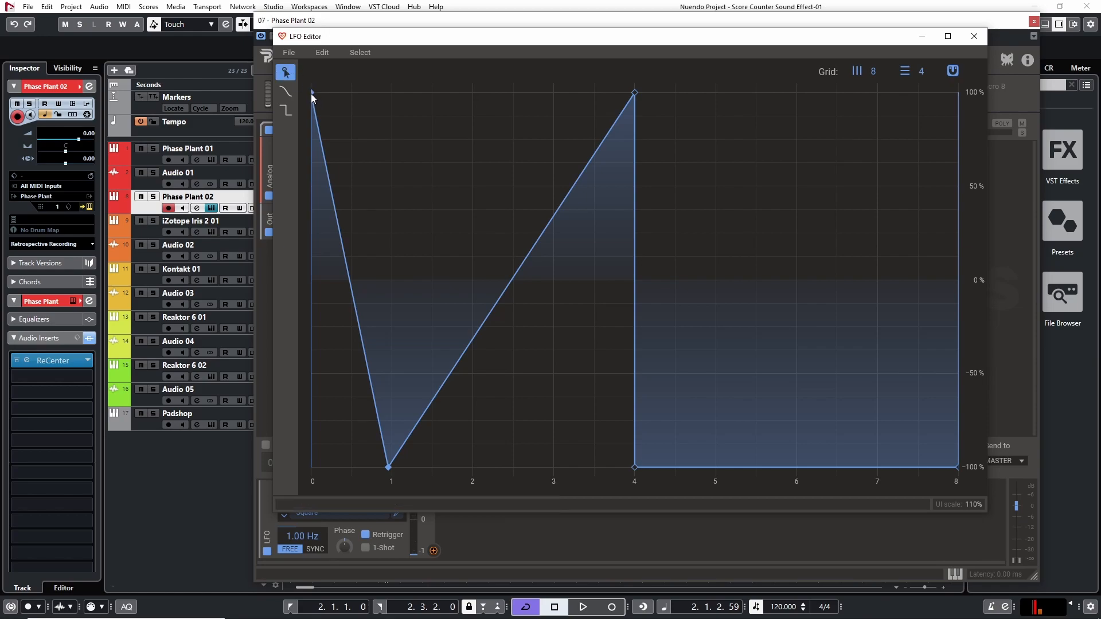
{"action": "left_click_drag", "start_coordinate": [312, 92], "coordinate": [391, 469]}
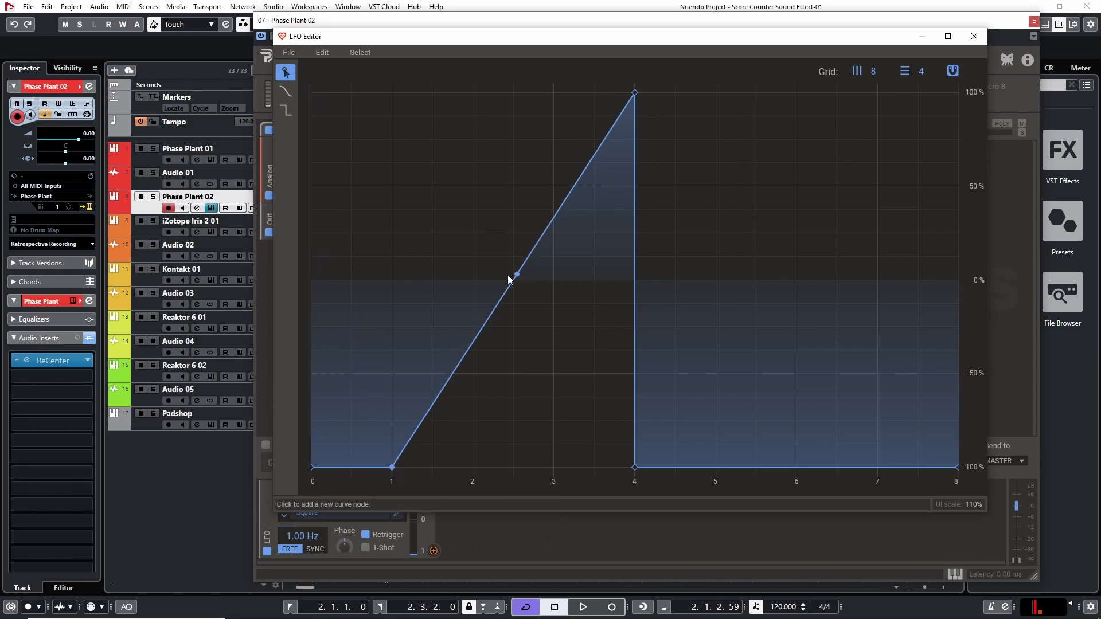
{"action": "left_click_drag", "start_coordinate": [487, 323], "coordinate": [392, 381]}
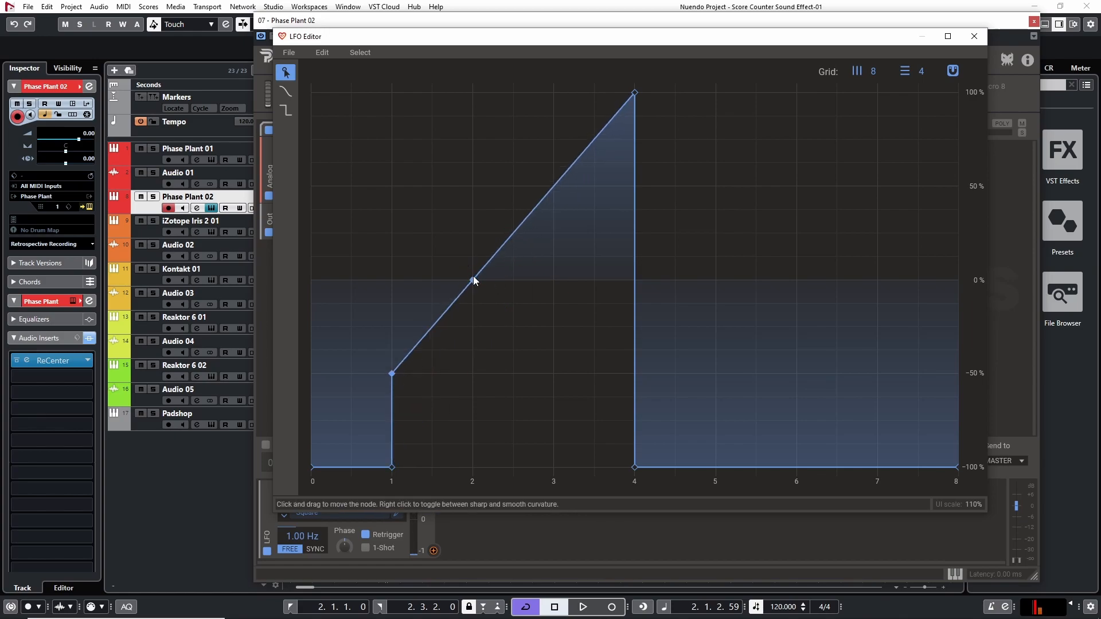
{"action": "left_click_drag", "start_coordinate": [473, 279], "coordinate": [480, 383]}
{"action": "left_click_drag", "start_coordinate": [530, 272], "coordinate": [472, 280]}
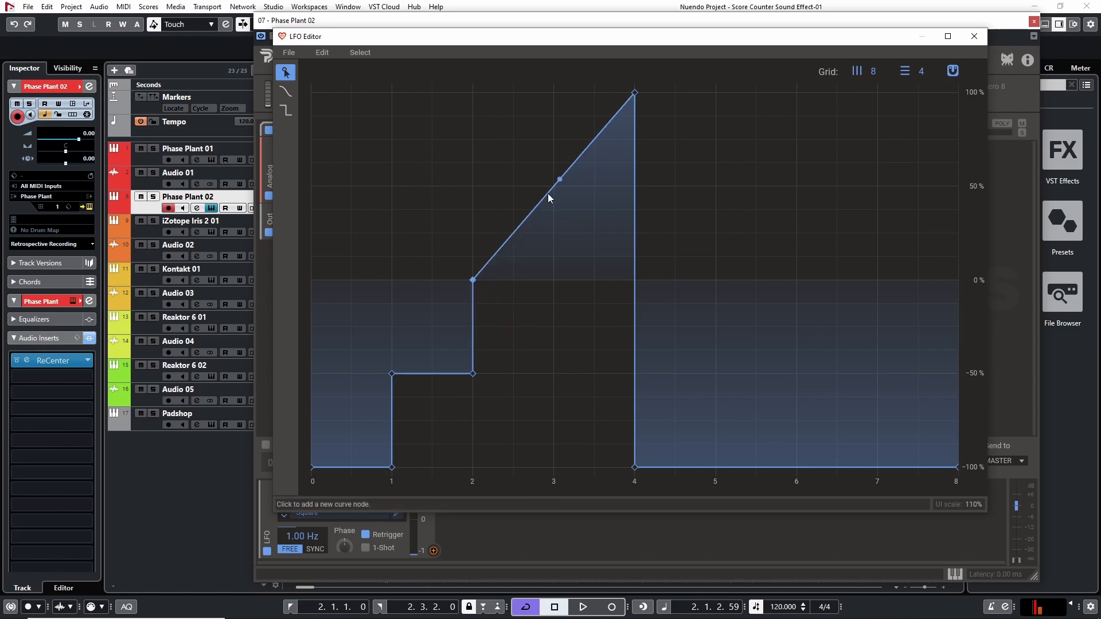
Step: Continue the LFO curve at 0% from 2 to 3 and 50% from 3 to 4, with a slope from about 88% to 100% ending at 5
{"action": "left_click_drag", "start_coordinate": [551, 189], "coordinate": [554, 280]}
{"action": "left_click_drag", "start_coordinate": [634, 91], "coordinate": [555, 197]}
{"action": "left_click_drag", "start_coordinate": [635, 468], "coordinate": [635, 185]}
{"action": "left_click_drag", "start_coordinate": [721, 267], "coordinate": [627, 106]}
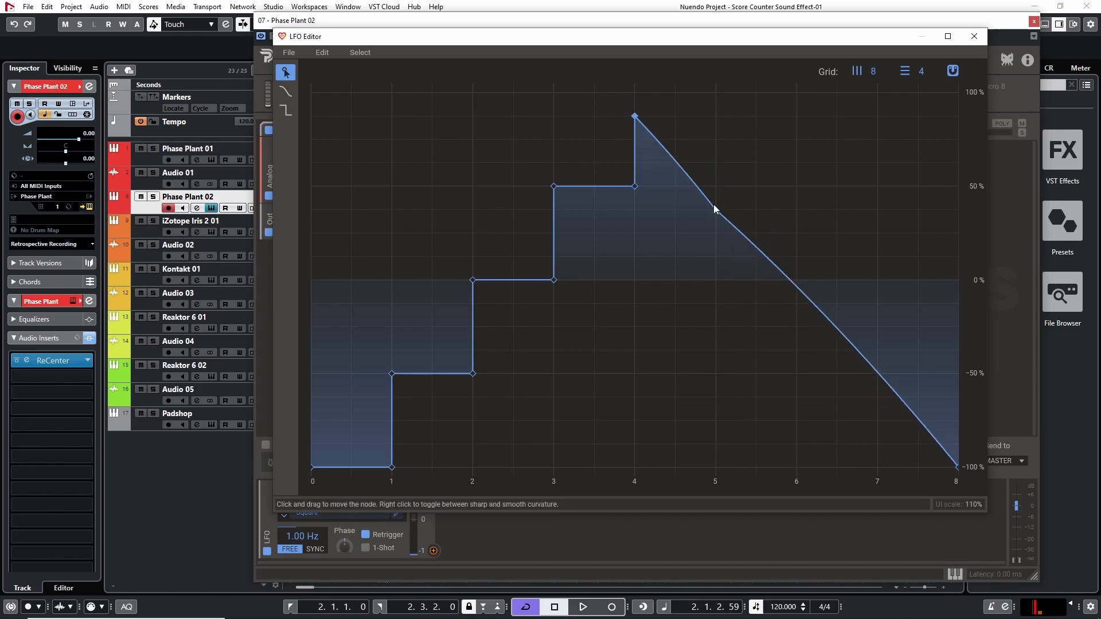
{"action": "left_click_drag", "start_coordinate": [715, 210], "coordinate": [716, 93]}
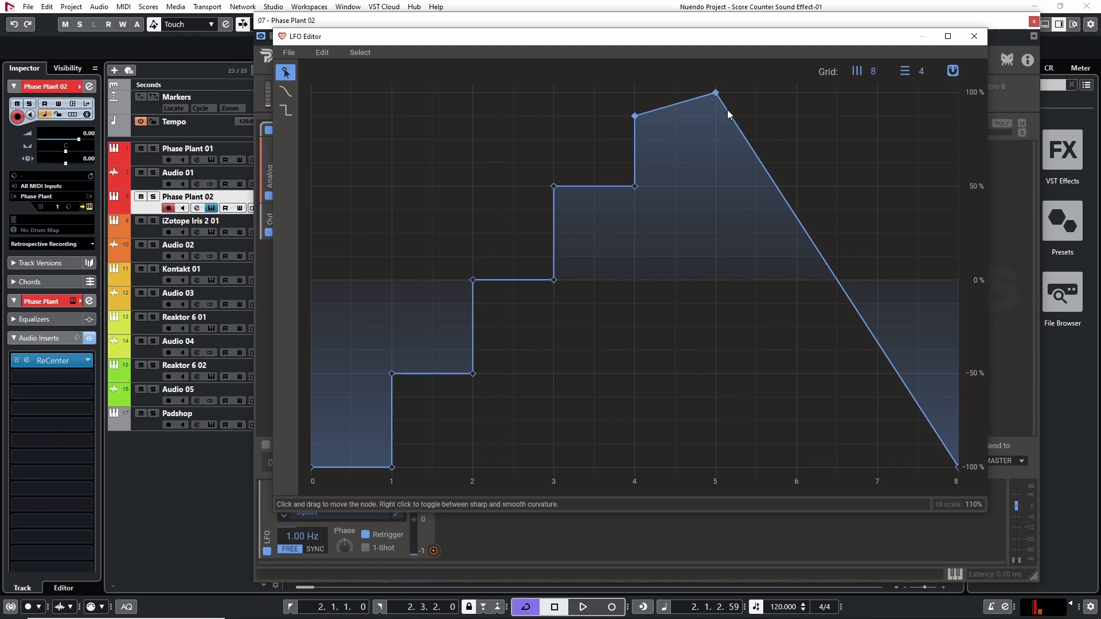
Step: Finish the LFO curve with steps at -100% from 5 to 6, -50% to 7 and 0% to 8, and close the editor
{"action": "left_click_drag", "start_coordinate": [799, 232], "coordinate": [796, 383]}
{"action": "left_click_drag", "start_coordinate": [877, 421], "coordinate": [877, 374]}
{"action": "left_click_drag", "start_coordinate": [920, 421], "coordinate": [880, 281]}
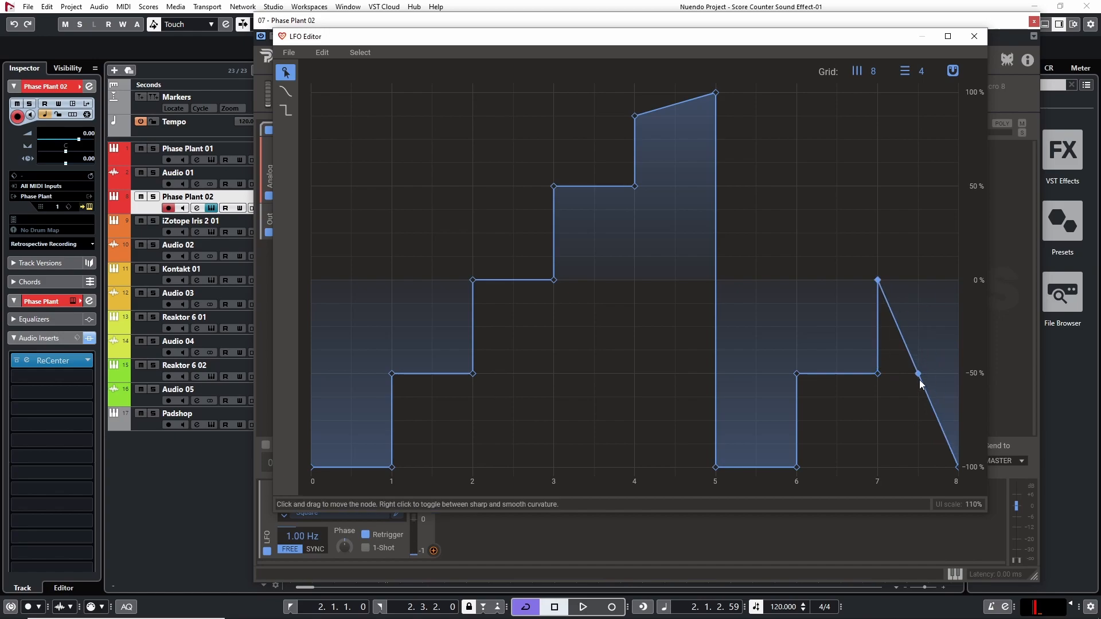
{"action": "left_click_drag", "start_coordinate": [920, 380], "coordinate": [968, 273]}
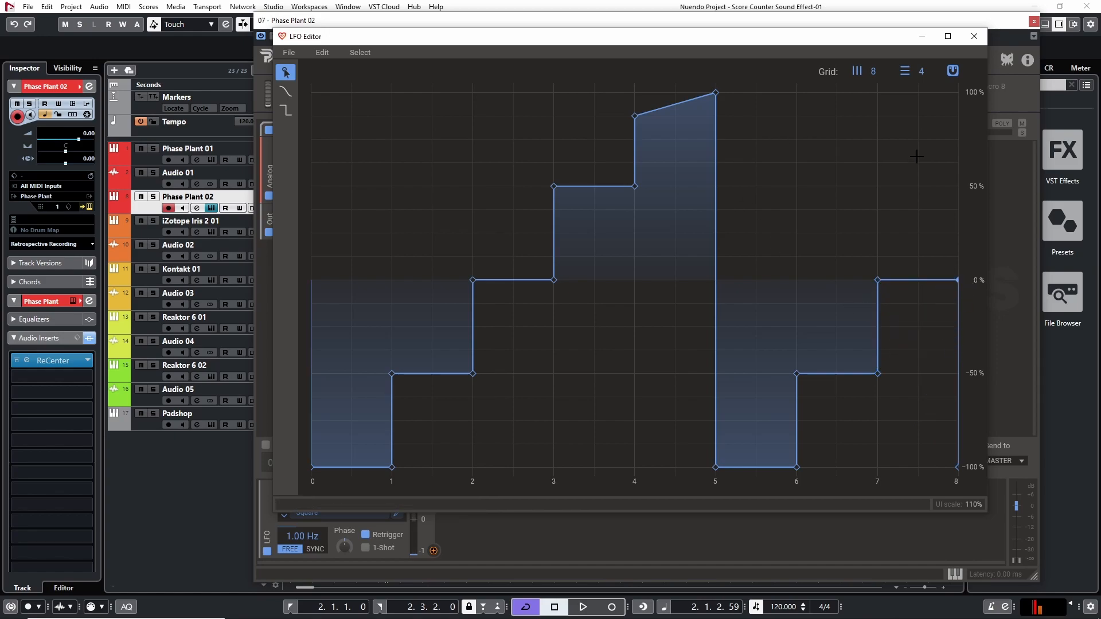
{"action": "left_click", "coordinate": [974, 36]}
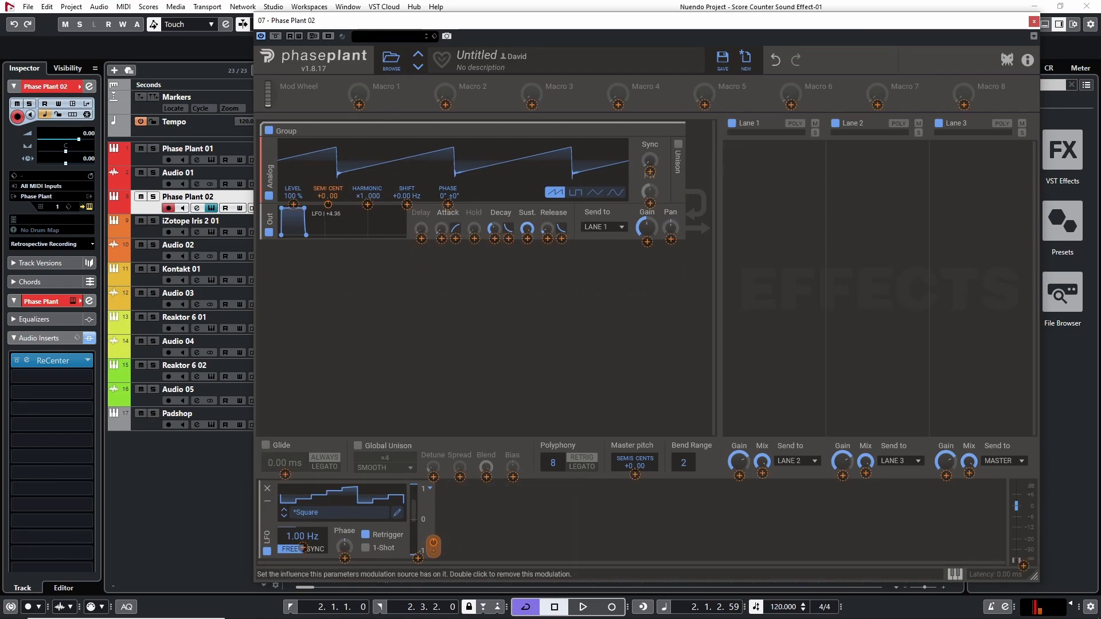
Step: Modulate the Analog oscillator's Semi Cent tuning with the LFO, and the LFO's rate with the Mod Wheel
{"action": "mouse_move", "coordinate": [328, 204]}
{"action": "left_mouse_down"}
{"action": "mouse_move", "coordinate": [328, 185]}
{"action": "mouse_move", "coordinate": [329, 202]}
{"action": "left_mouse_up"}
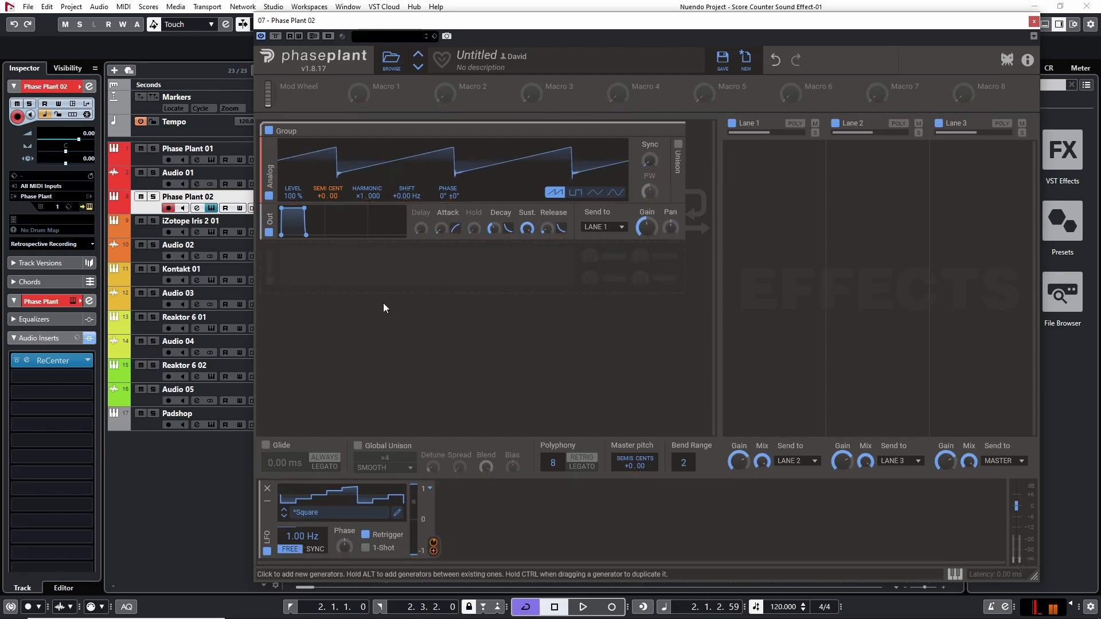
{"action": "left_click_drag", "start_coordinate": [285, 97], "coordinate": [302, 550]}
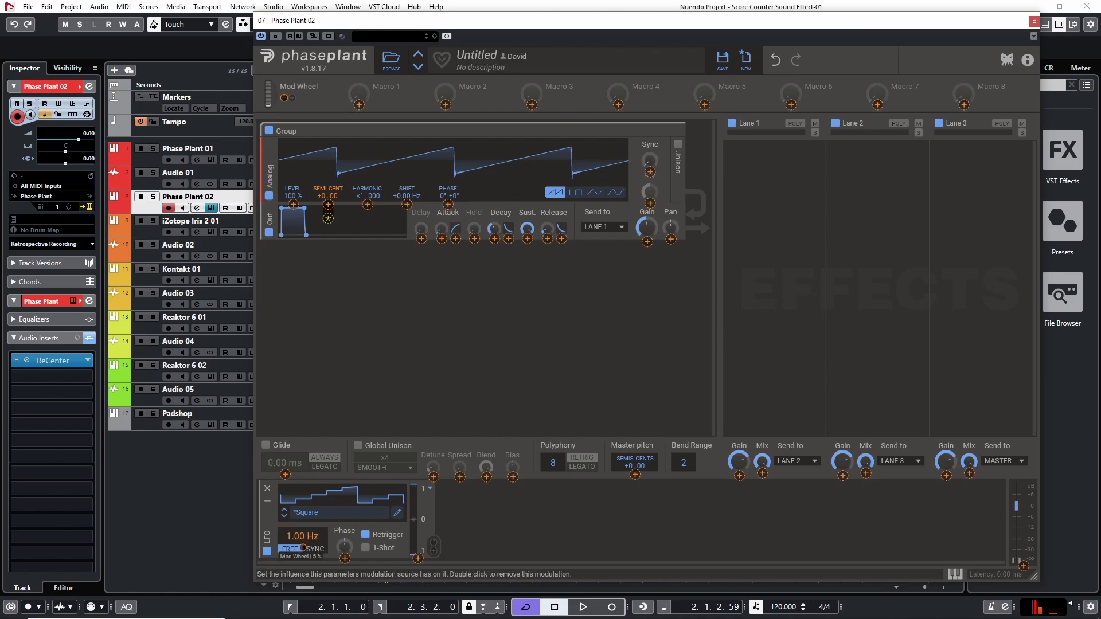
{"action": "left_click", "coordinate": [426, 351]}
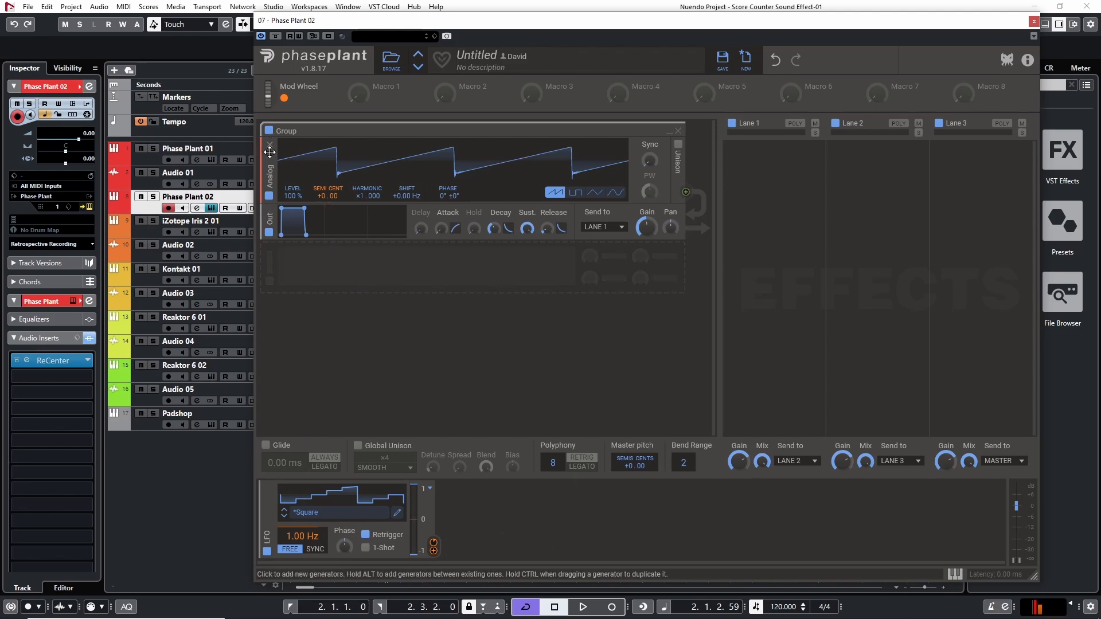
Step: Audition the Analog oscillator with the pulse, sawtooth, triangle and sine waveforms
{"action": "left_click", "coordinate": [575, 192]}
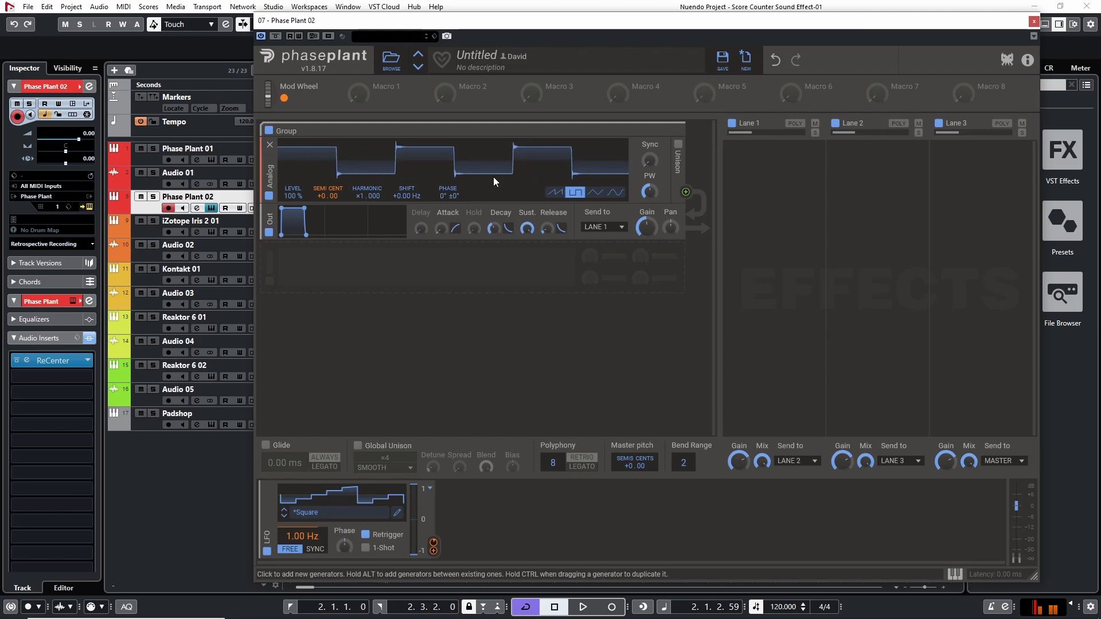
{"action": "left_click", "coordinate": [553, 193]}
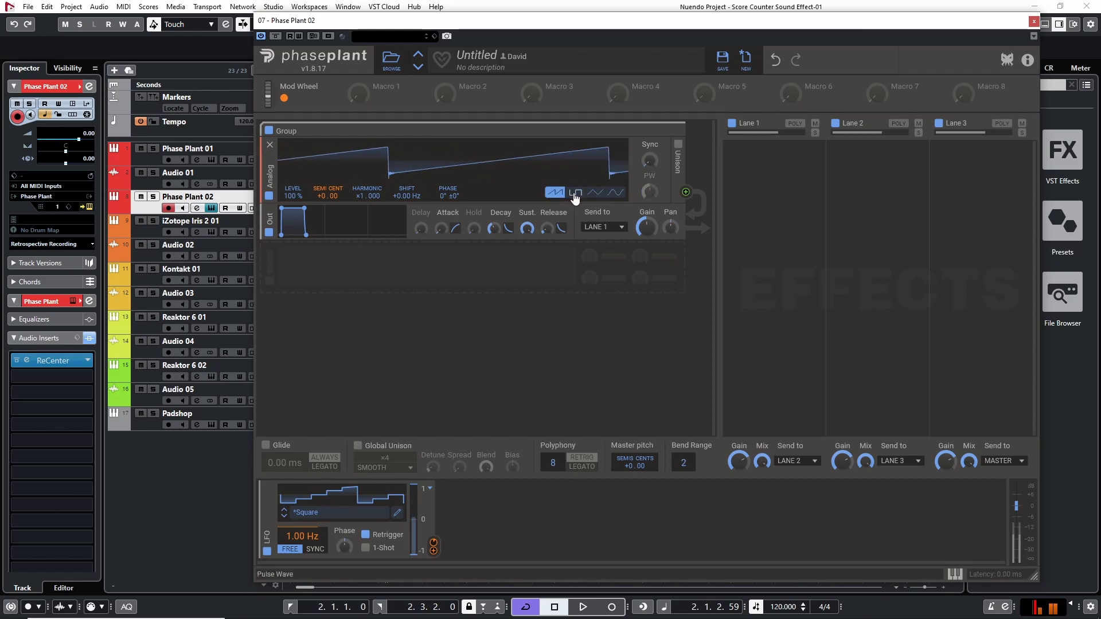
{"action": "left_click", "coordinate": [575, 193]}
{"action": "left_click", "coordinate": [595, 192]}
{"action": "left_click", "coordinate": [616, 193]}
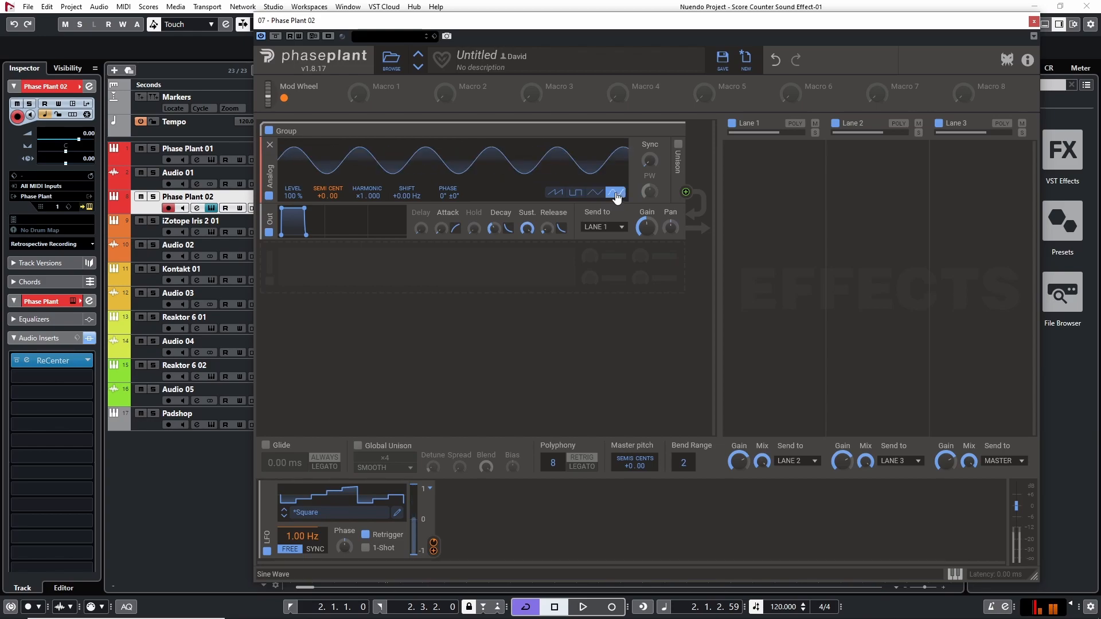
{"action": "left_click", "coordinate": [595, 193]}
Step: Try the pulse wave with its pulse width raised to about 94%, and compare it with the triangle, sine and sawtooth waves
{"action": "left_click", "coordinate": [575, 193]}
{"action": "left_click_drag", "start_coordinate": [649, 193], "coordinate": [648, 170]}
{"action": "left_click", "coordinate": [595, 193]}
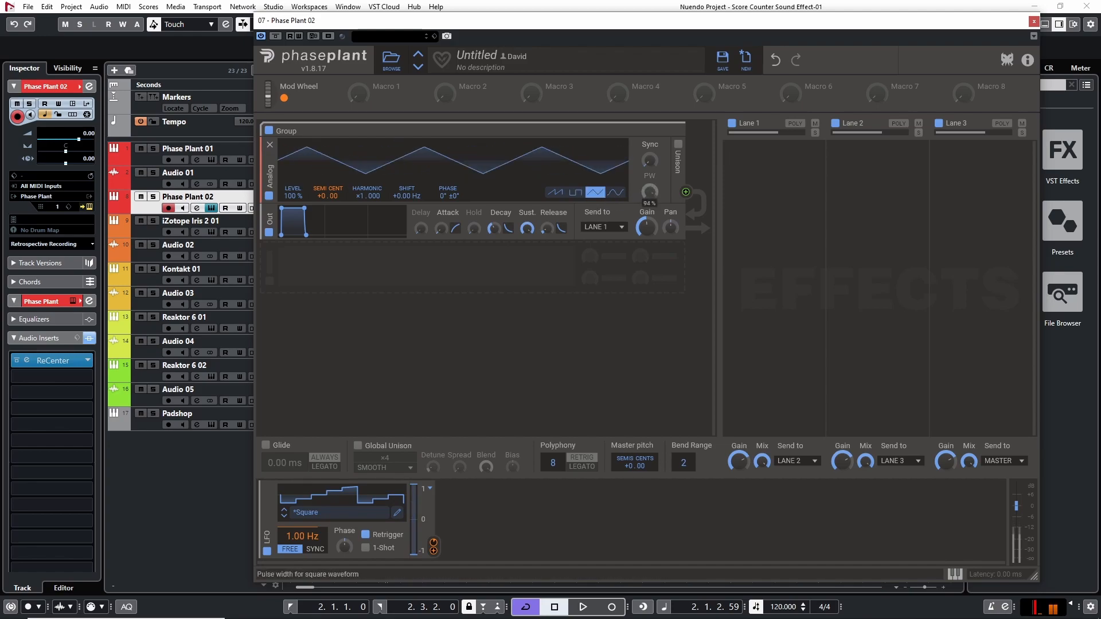
{"action": "left_click", "coordinate": [615, 192]}
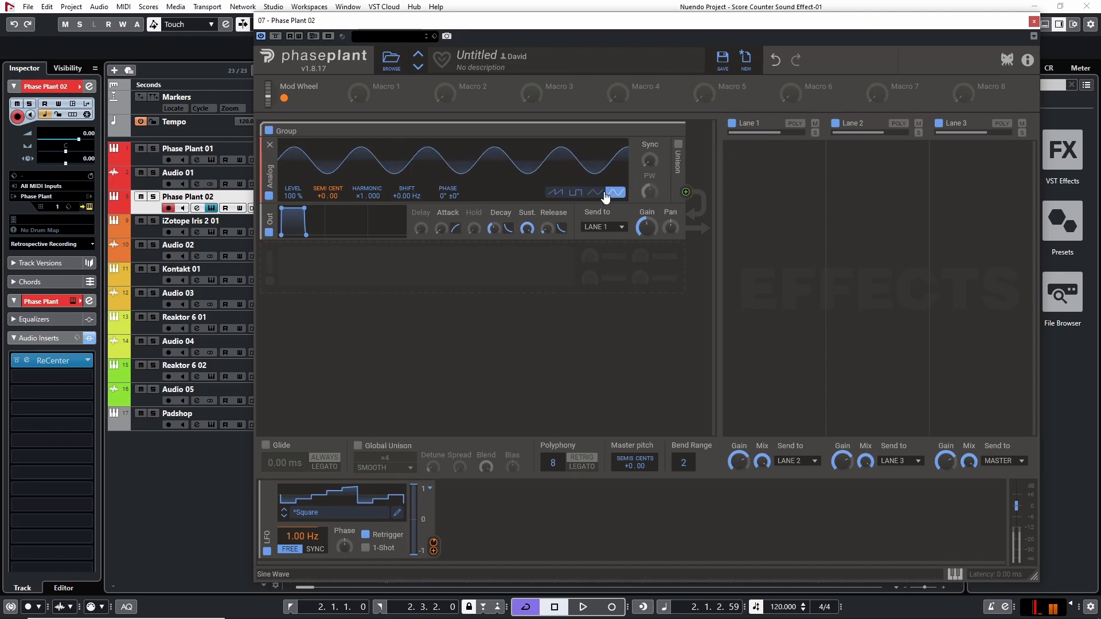
{"action": "left_click", "coordinate": [559, 194]}
{"action": "left_click", "coordinate": [616, 193]}
Step: Raise the oscillator's Sync amount while comparing the sine and pulse waves, and set the waveform to sawtooth
{"action": "mouse_move", "coordinate": [649, 160]}
{"action": "left_mouse_down"}
{"action": "mouse_move", "coordinate": [649, 135]}
{"action": "mouse_move", "coordinate": [641, 142]}
{"action": "left_mouse_up"}
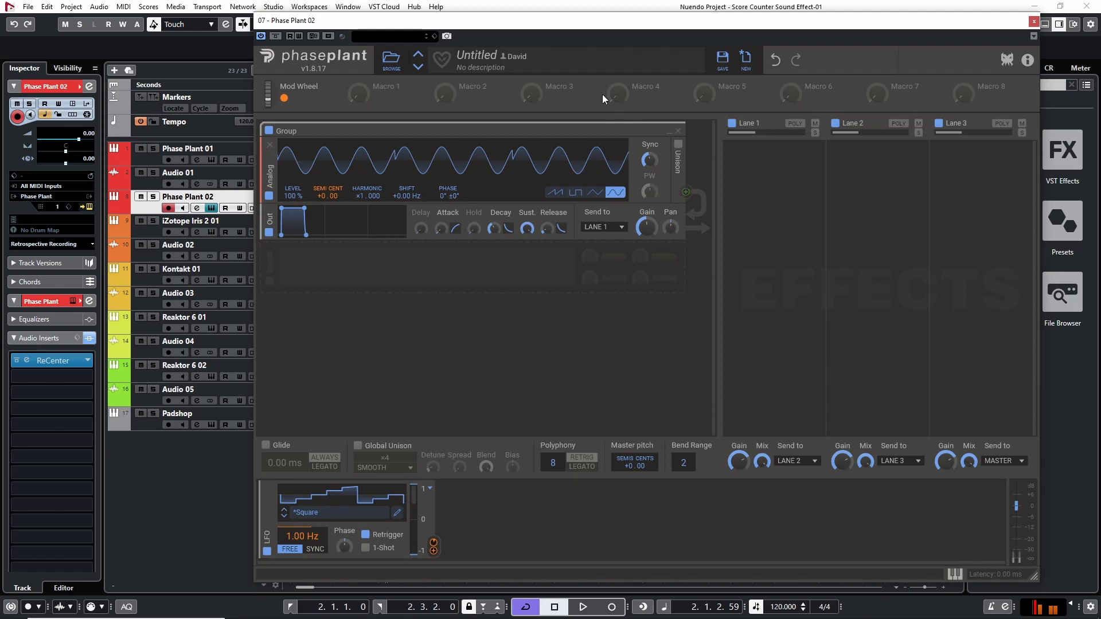
{"action": "left_click", "coordinate": [576, 194]}
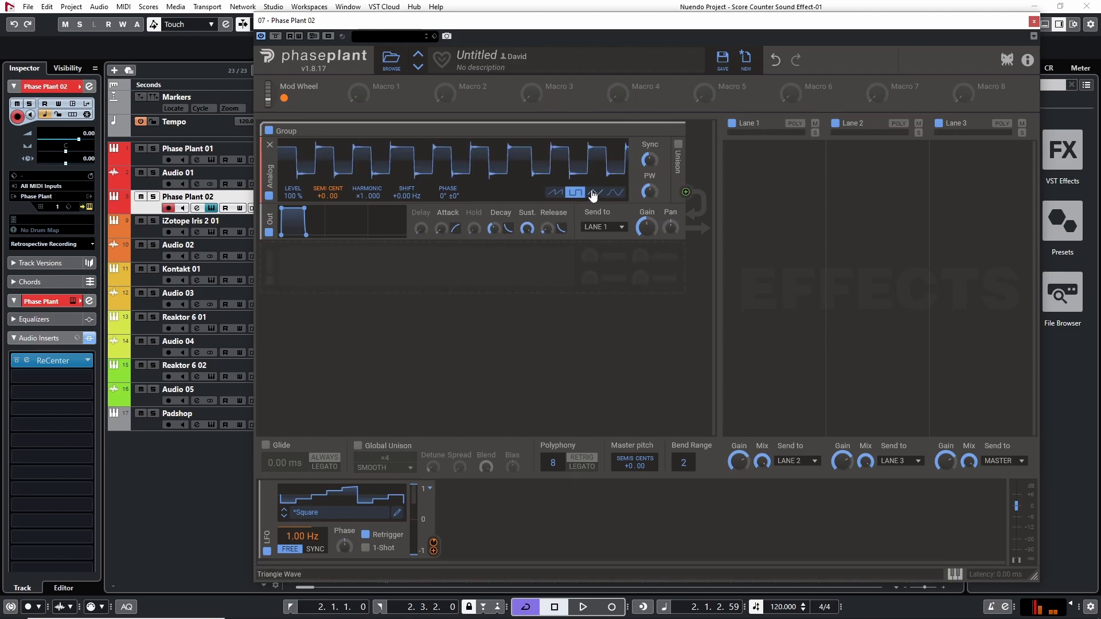
{"action": "left_click", "coordinate": [553, 194]}
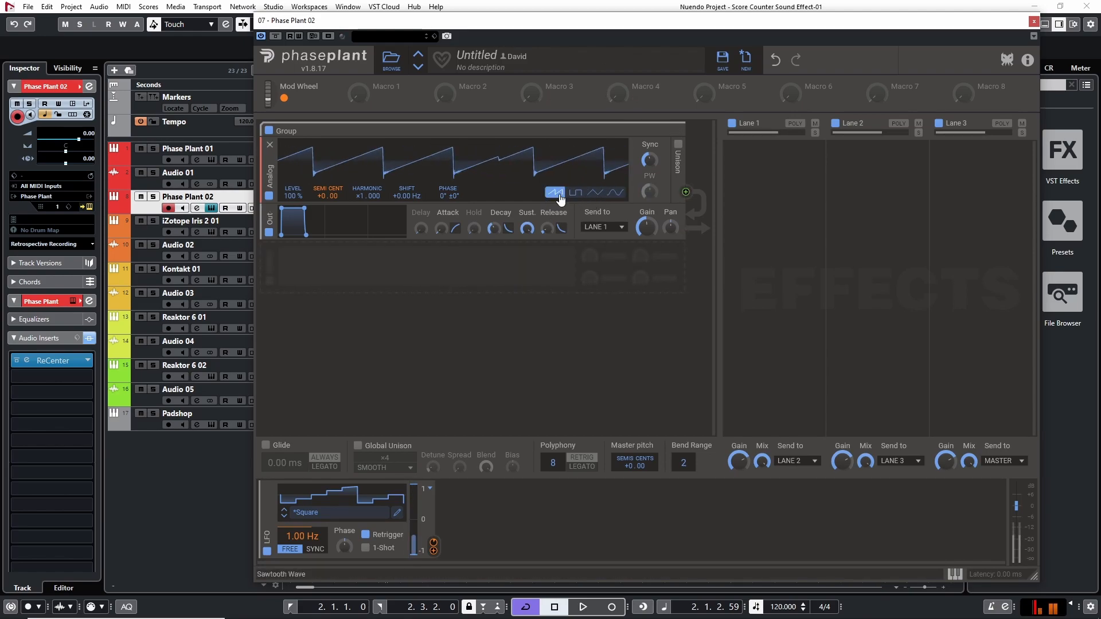
{"action": "mouse_move", "coordinate": [650, 160]}
{"action": "left_mouse_down"}
{"action": "mouse_move", "coordinate": [650, 220]}
{"action": "mouse_move", "coordinate": [650, 138]}
{"action": "mouse_move", "coordinate": [649, 153]}
{"action": "left_mouse_up"}
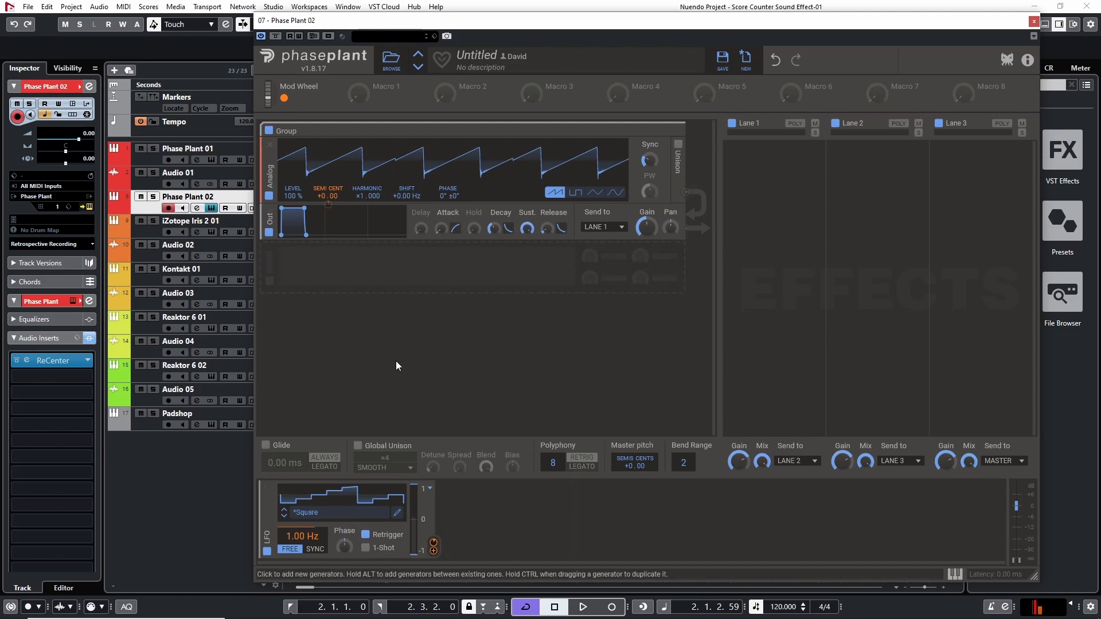
Step: Adjust the LFO's modulation depth on the oscillator's Semi Cent tuning, trying settings up to about +38.18
{"action": "mouse_move", "coordinate": [328, 202]}
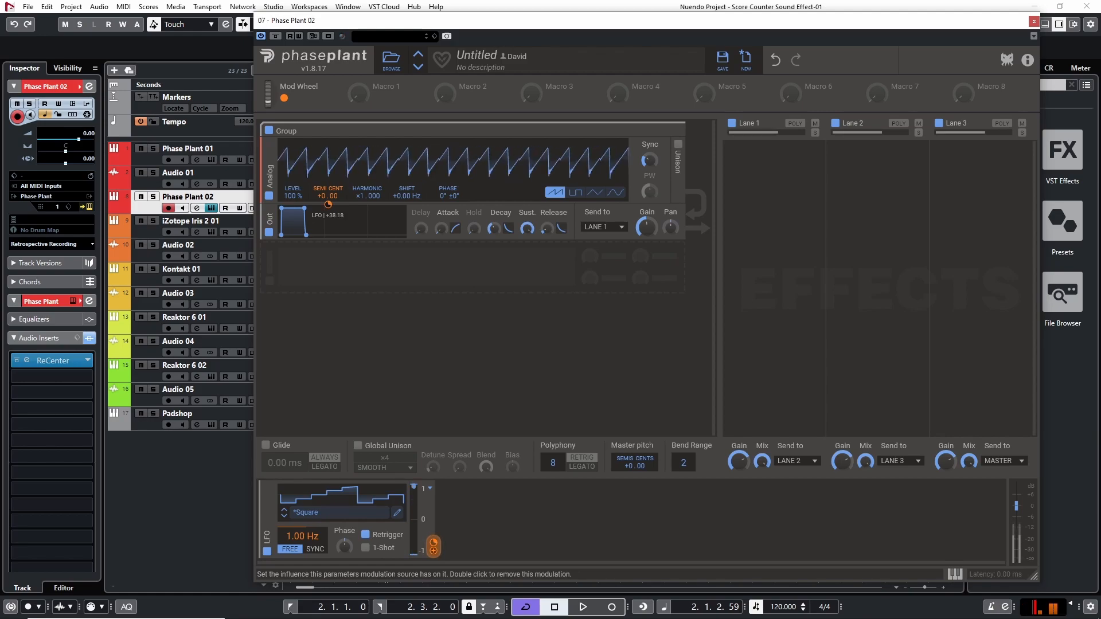
{"action": "left_click_drag", "start_coordinate": [328, 204], "coordinate": [325, 195]}
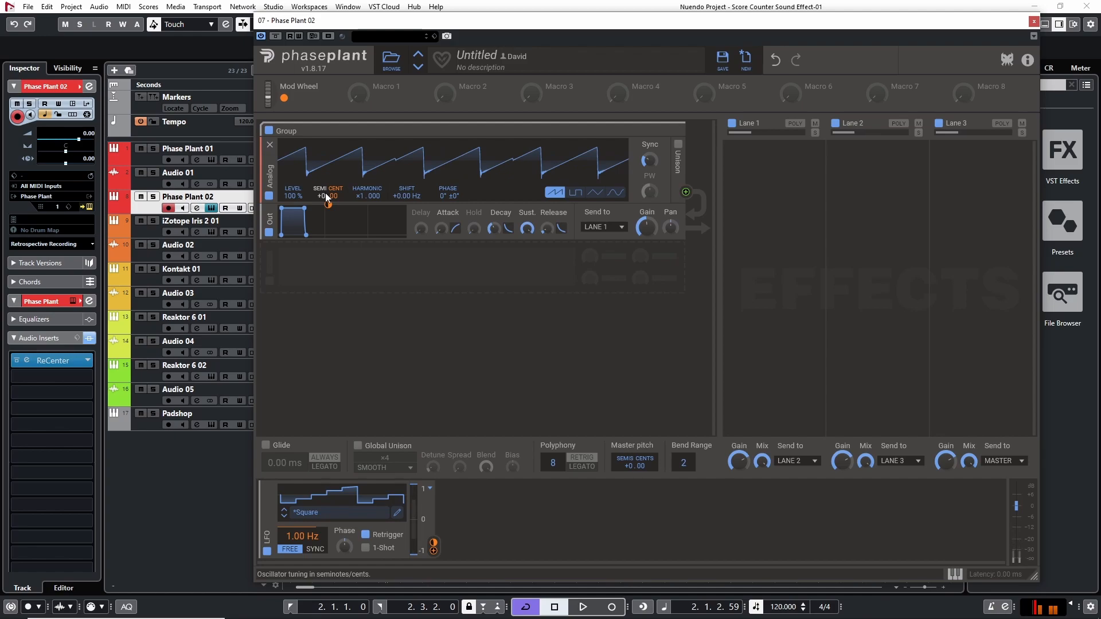
{"action": "mouse_move", "coordinate": [327, 204]}
{"action": "left_mouse_down"}
{"action": "mouse_move", "coordinate": [328, 193]}
{"action": "mouse_move", "coordinate": [329, 204]}
{"action": "left_mouse_up"}
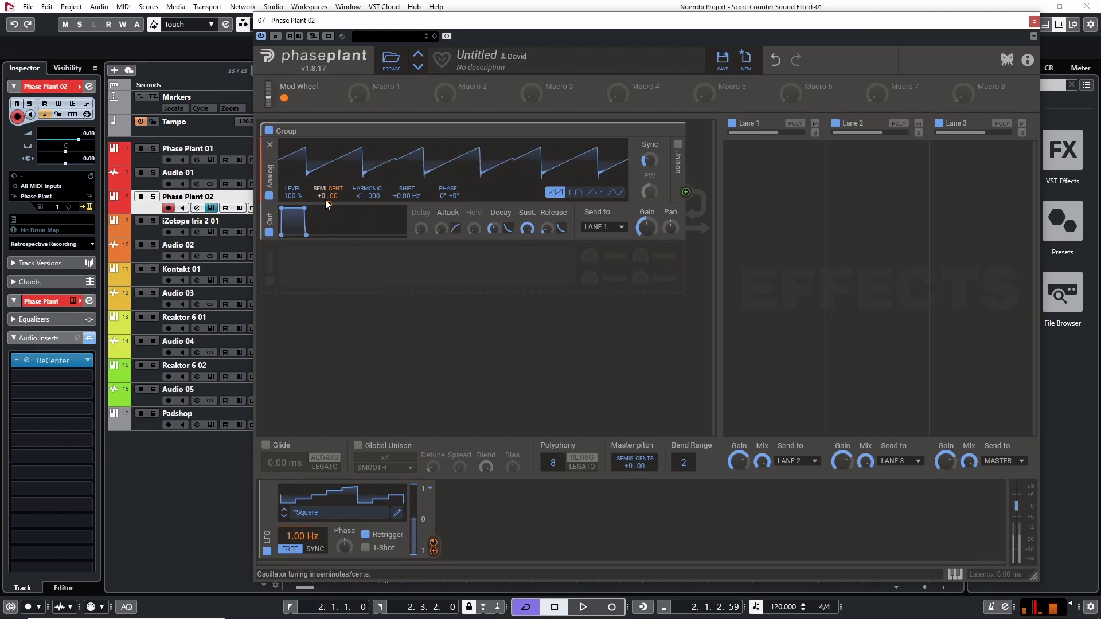
Step: Try LFO depths from about +35.45 down to -25.09 on the oscillator's Semi Cent tuning, and switch the waveform to pulse
{"action": "mouse_move", "coordinate": [329, 204]}
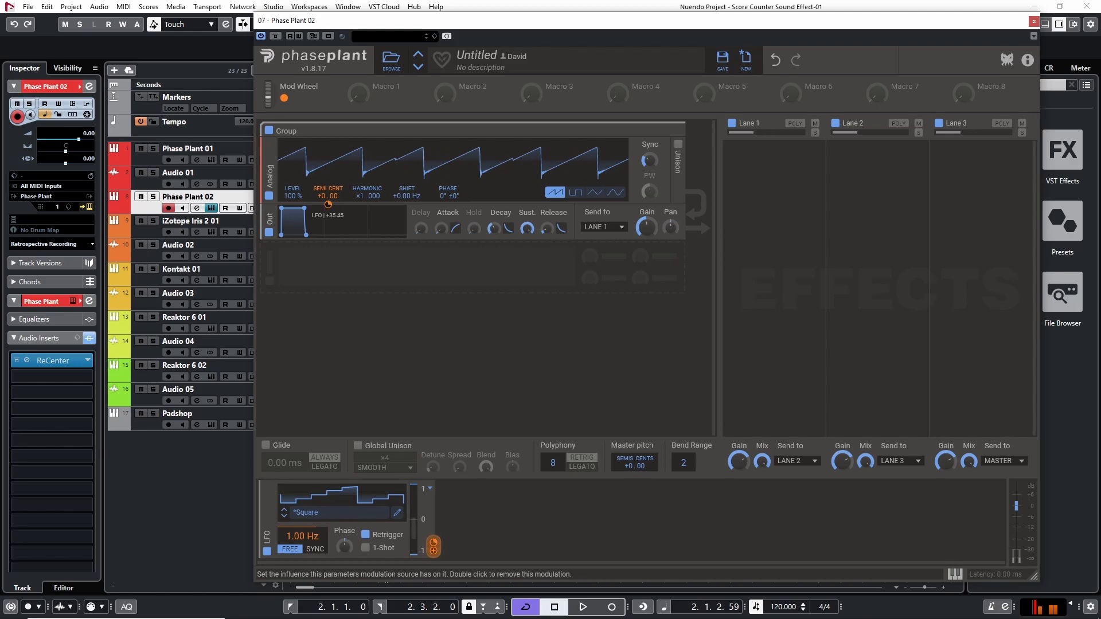
{"action": "left_click_drag", "start_coordinate": [329, 205], "coordinate": [329, 227]}
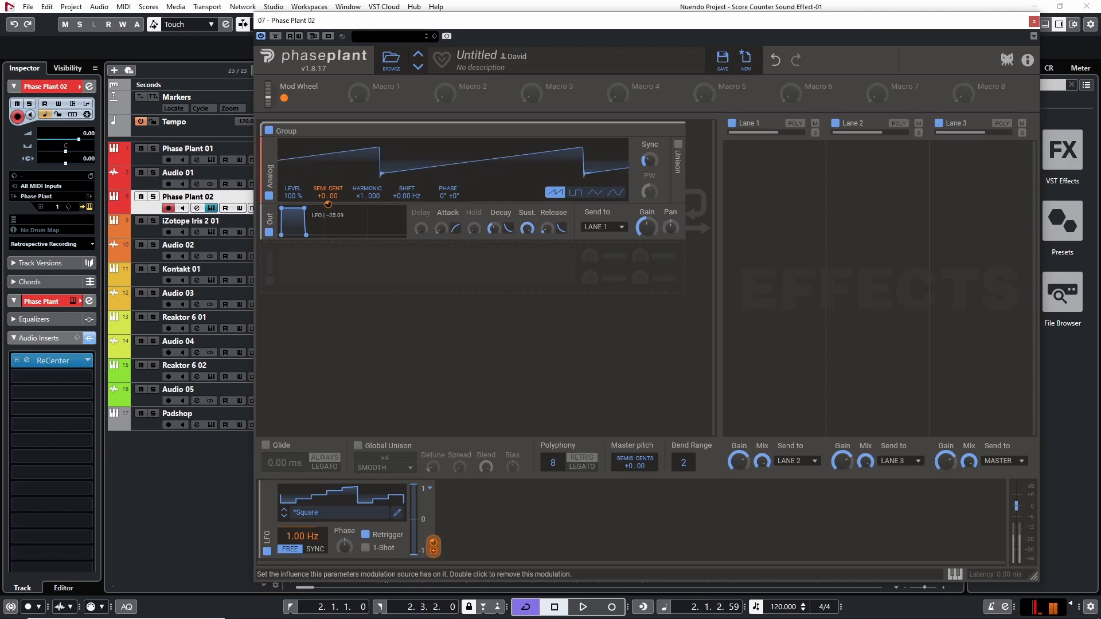
{"action": "left_click", "coordinate": [575, 193]}
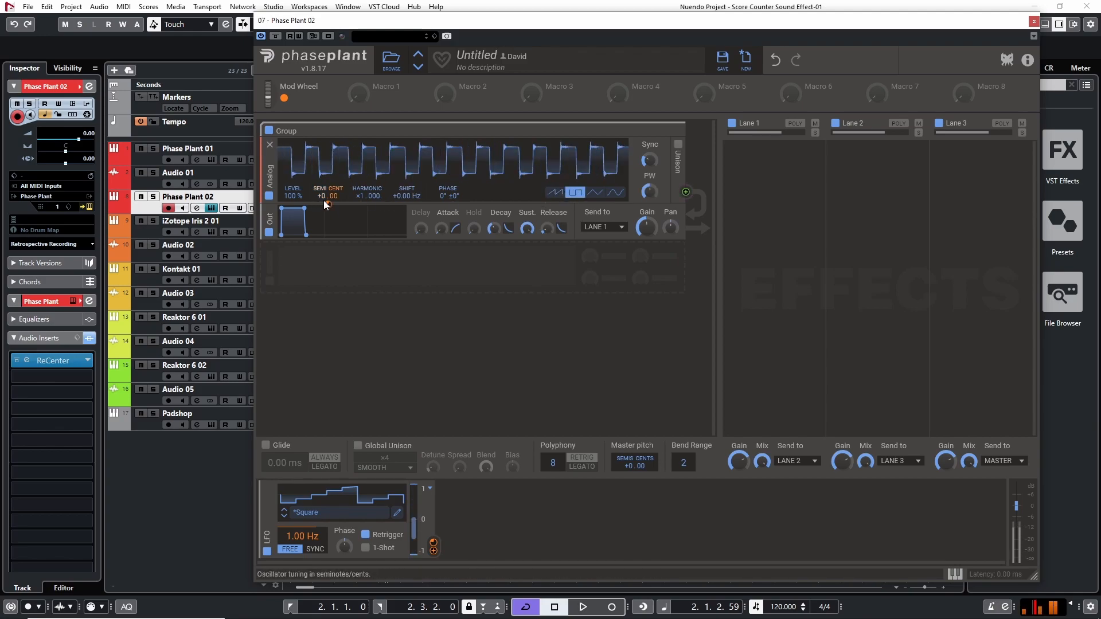
{"action": "mouse_move", "coordinate": [328, 204]}
{"action": "left_mouse_down"}
{"action": "mouse_move", "coordinate": [328, 222]}
{"action": "mouse_move", "coordinate": [328, 190]}
{"action": "mouse_move", "coordinate": [328, 214]}
{"action": "left_mouse_up"}
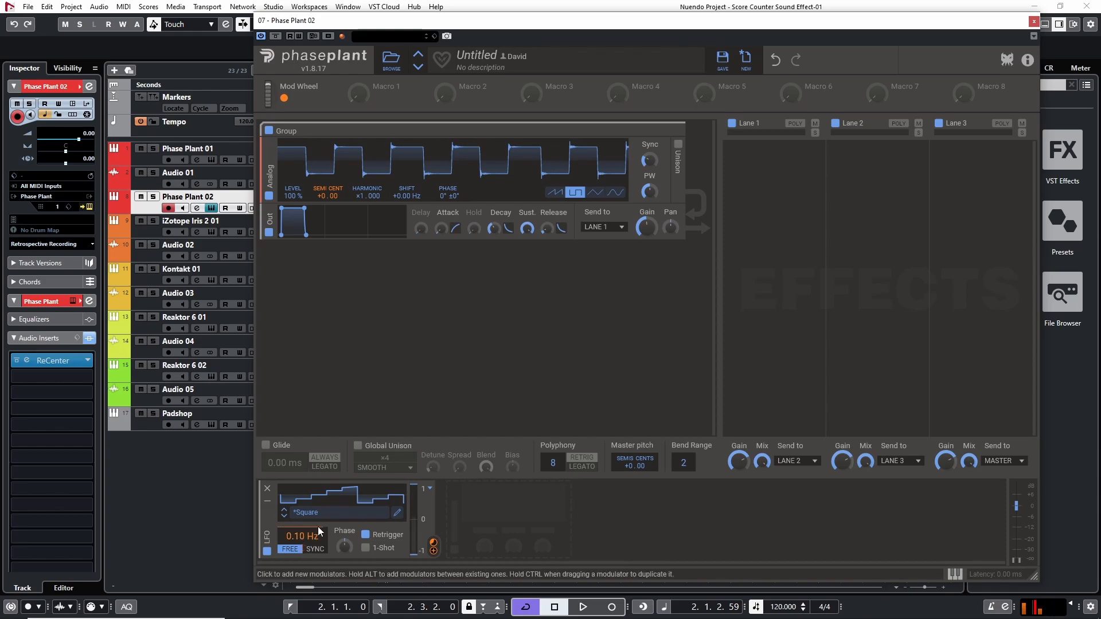
{"action": "left_click_drag", "start_coordinate": [340, 500], "coordinate": [327, 201]}
{"action": "double_click", "coordinate": [326, 205]}
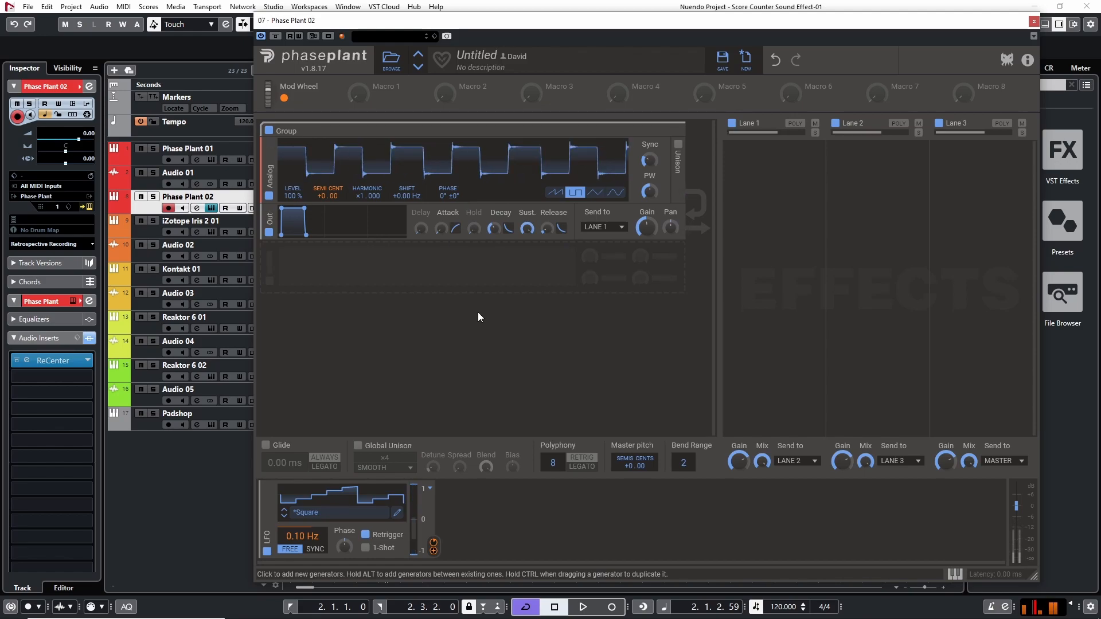
Step: Save the stepped LFO shape as a user preset named Score Counter 06 and close the LFO Editor
{"action": "left_click", "coordinate": [395, 512]}
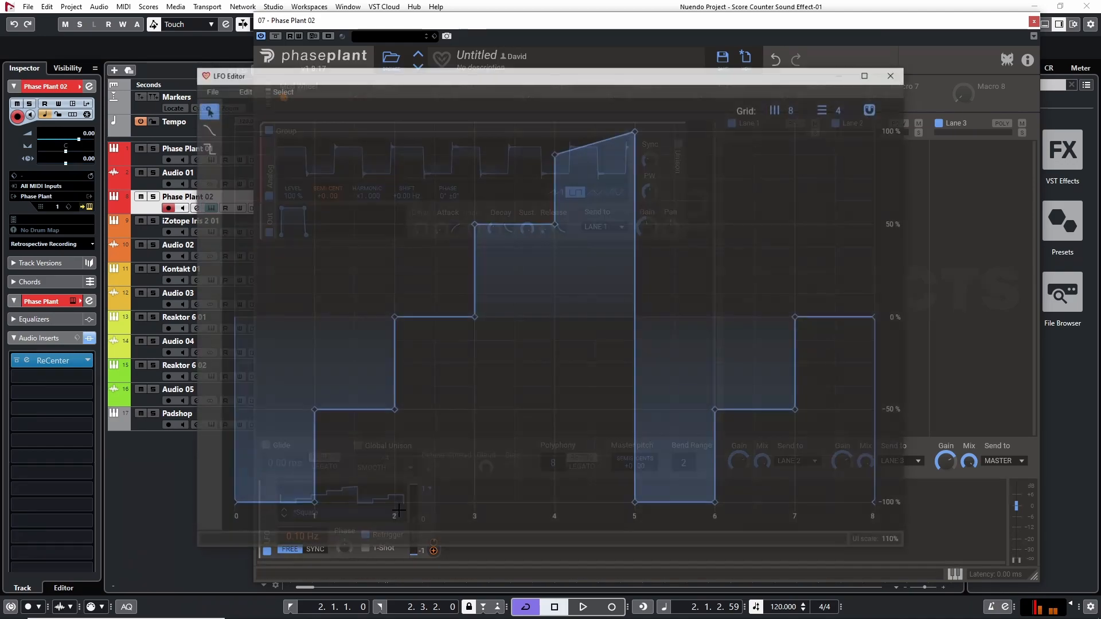
{"action": "left_click", "coordinate": [209, 90]}
{"action": "left_click", "coordinate": [226, 114]}
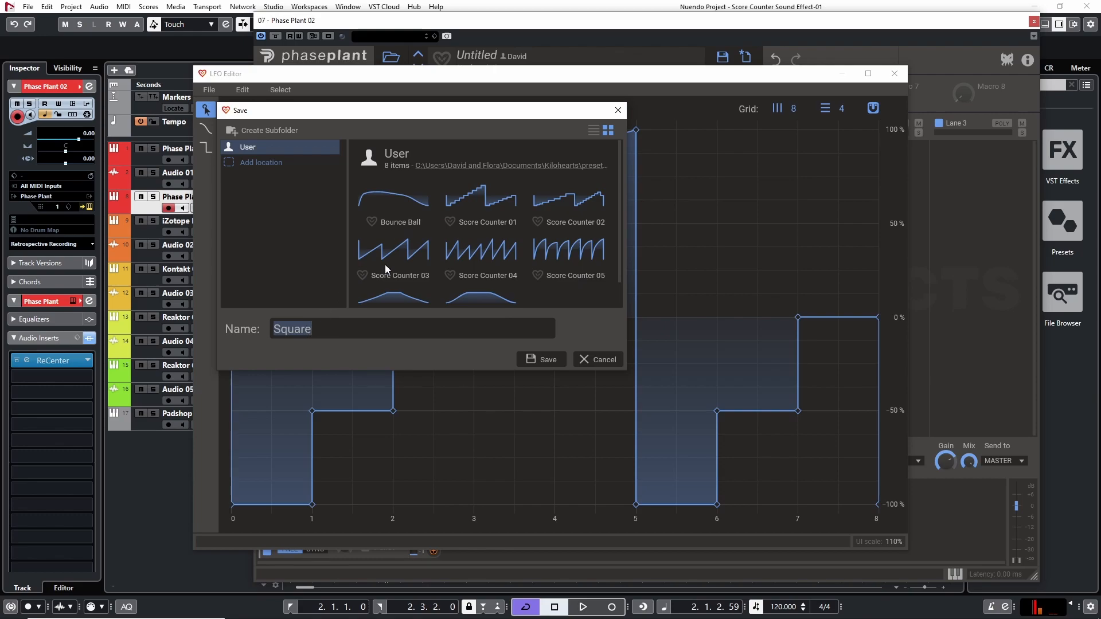
{"action": "scroll", "coordinate": [389, 270], "scroll_direction": "down", "scroll_amount": 1}
{"action": "left_click", "coordinate": [558, 222]}
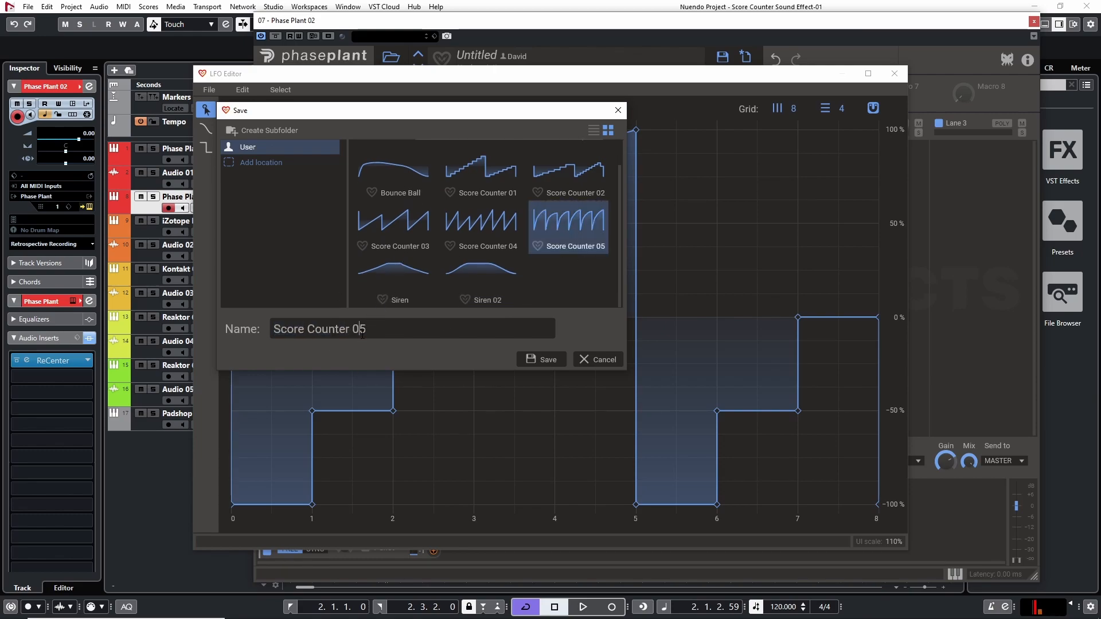
{"action": "left_click", "coordinate": [554, 357]}
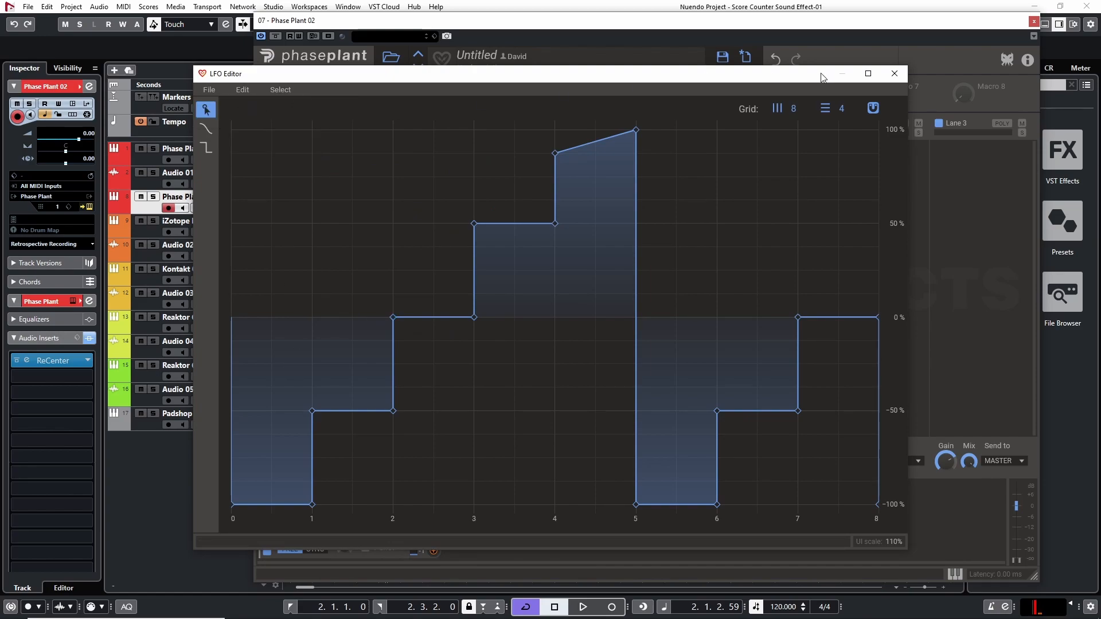
{"action": "left_click", "coordinate": [894, 73]}
Step: Load the user preset Score Counter 01 into the LFO and view its staircase shape in the LFO Editor
{"action": "left_click", "coordinate": [323, 514]}
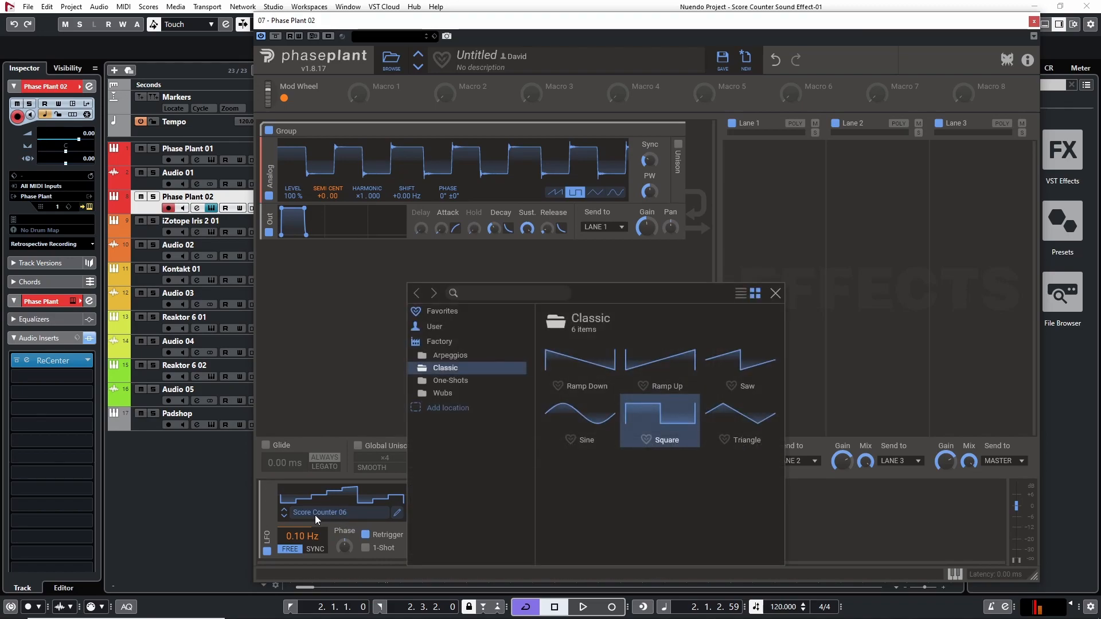
{"action": "left_click", "coordinate": [434, 327]}
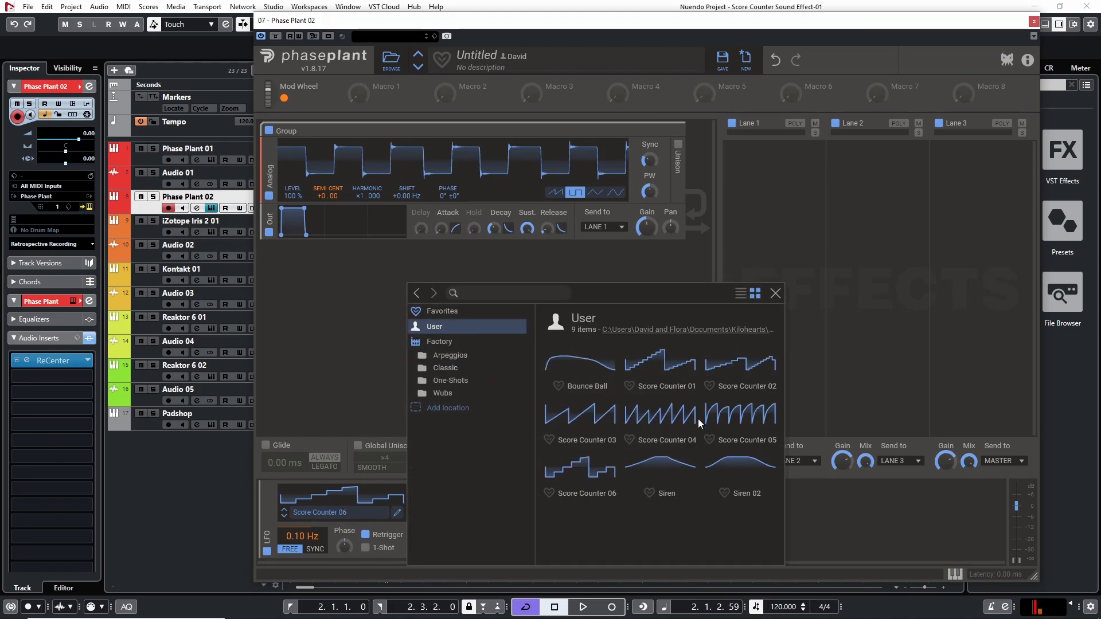
{"action": "left_click", "coordinate": [680, 365]}
{"action": "double_click", "coordinate": [679, 364]}
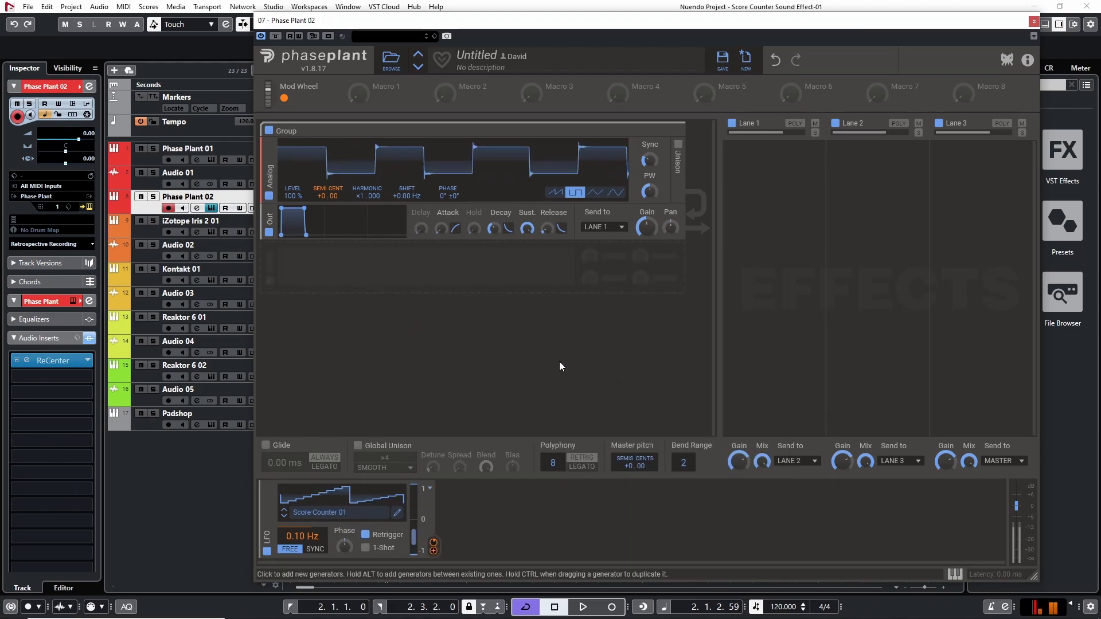
{"action": "left_click", "coordinate": [398, 512]}
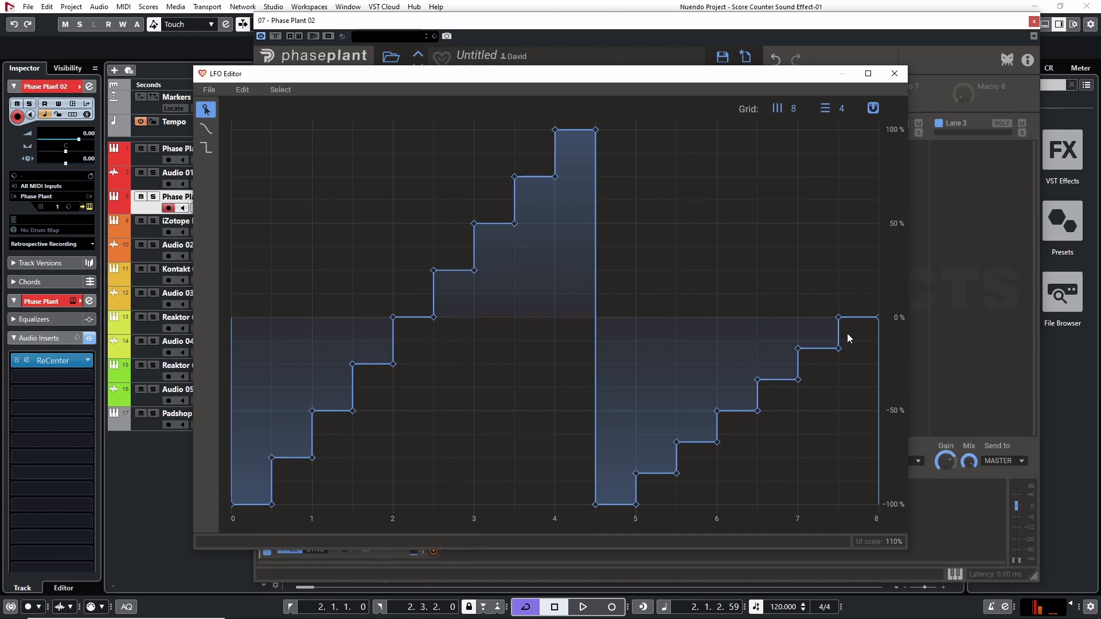
{"action": "left_click", "coordinate": [894, 74]}
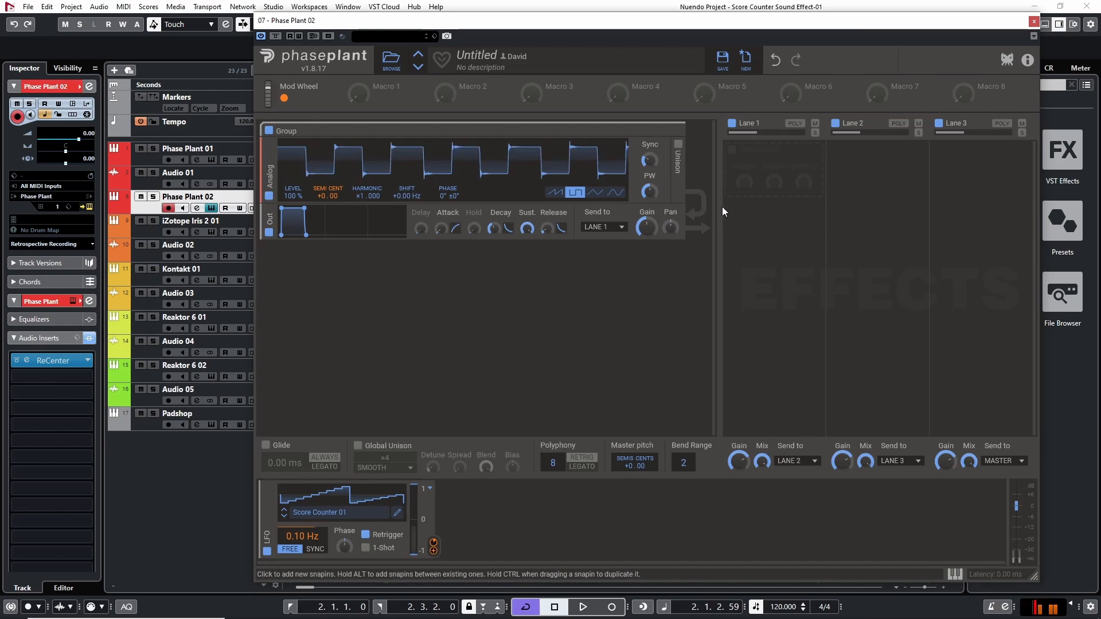
Step: Audition the oscillator's sawtooth, triangle and sine waveforms, and return it to the pulse wave
{"action": "left_click", "coordinate": [562, 194]}
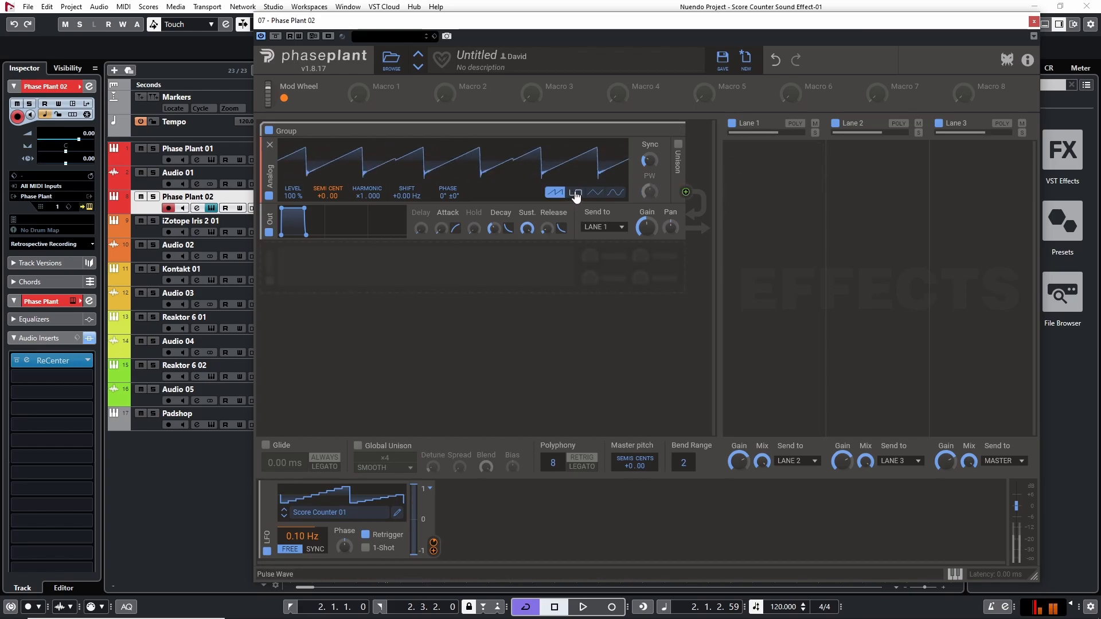
{"action": "left_click", "coordinate": [597, 195]}
{"action": "left_click", "coordinate": [614, 195]}
{"action": "left_click", "coordinate": [562, 195]}
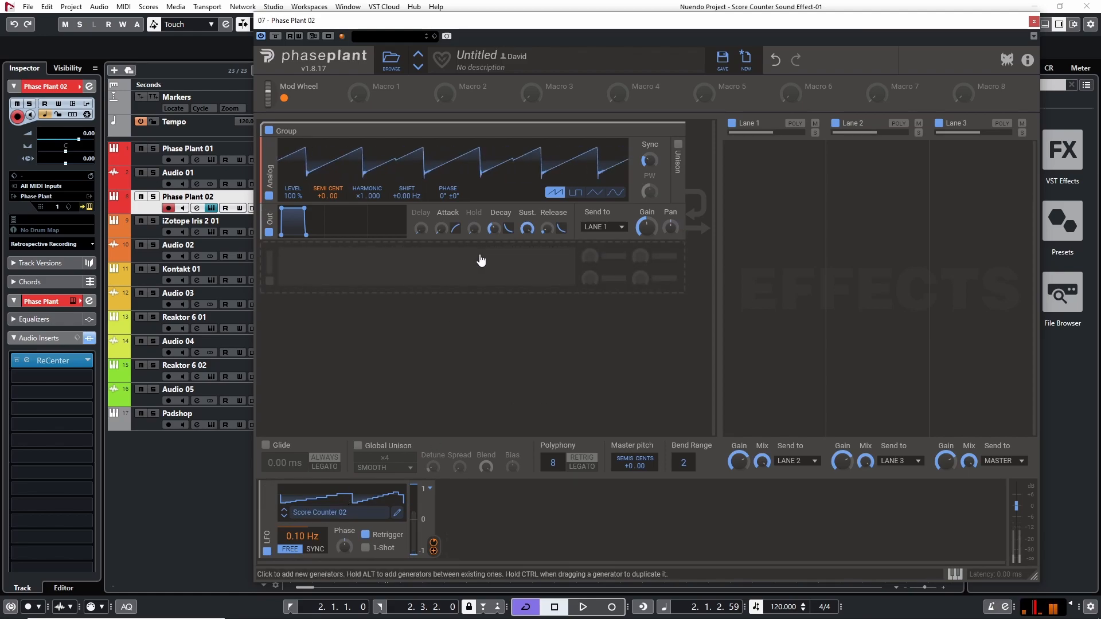
{"action": "left_click", "coordinate": [576, 193]}
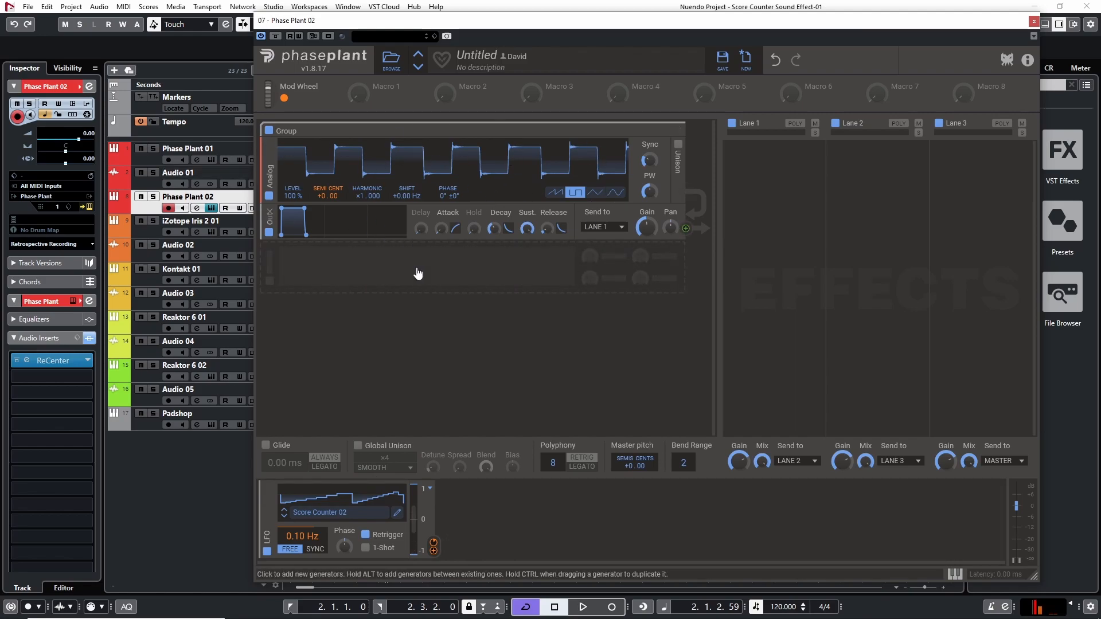
Step: Duplicate the Analog oscillator group beneath the original and set the copy's waveform to sawtooth
{"action": "left_click", "coordinate": [369, 266]}
{"action": "left_click", "coordinate": [336, 273]}
{"action": "left_click_drag", "start_coordinate": [303, 131], "coordinate": [311, 287]}
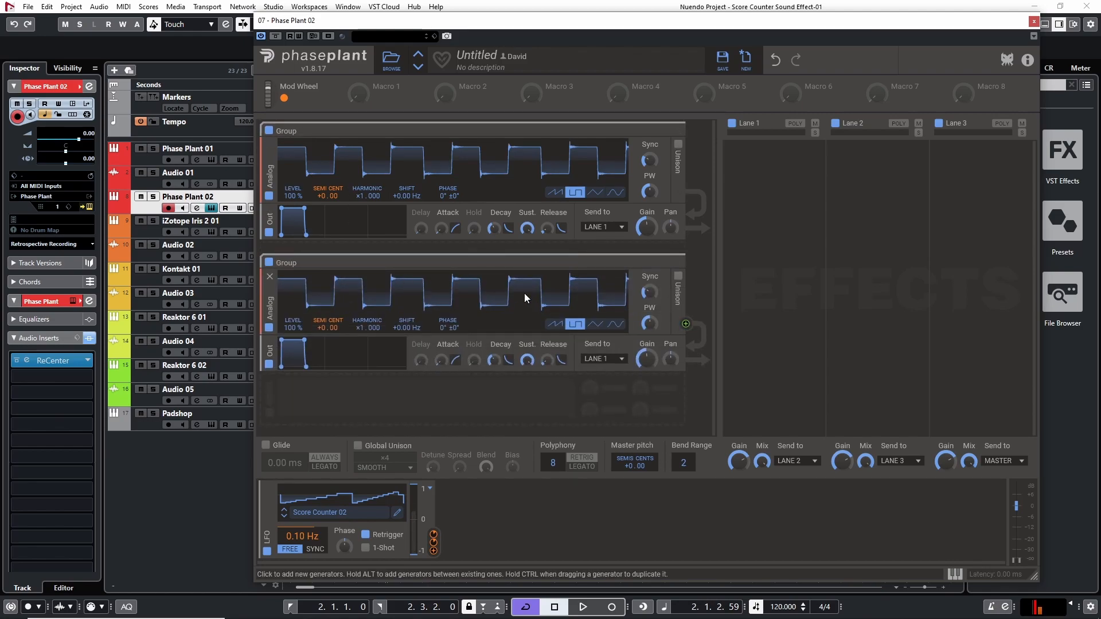
{"action": "left_click", "coordinate": [555, 325]}
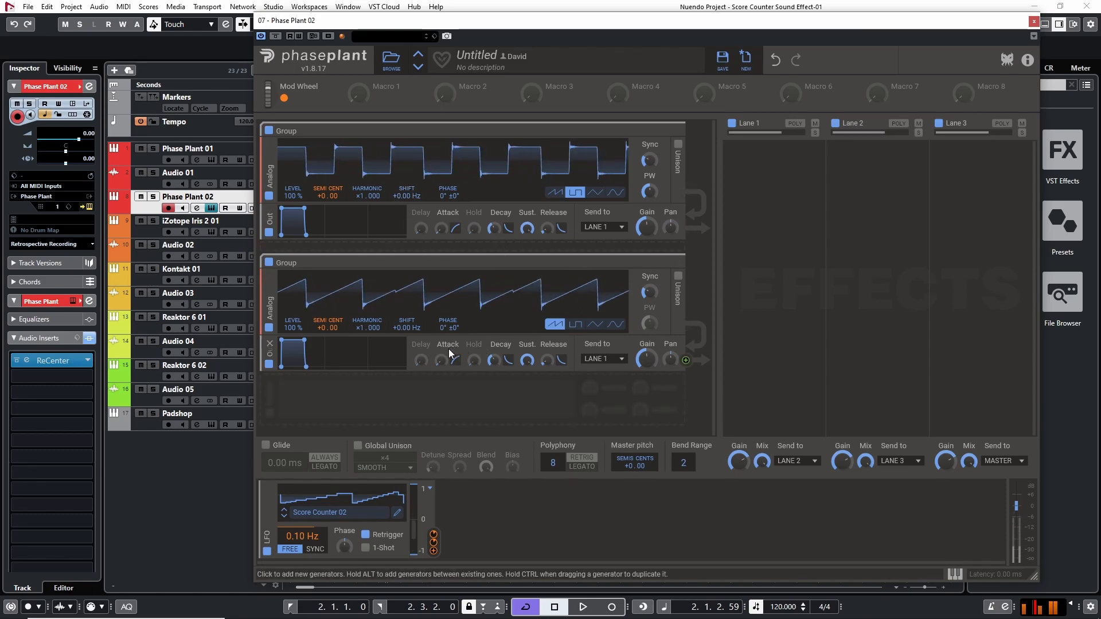
Step: Set the duplicate oscillator to a pulse wave with Harmonic at about ×2.584, trying a lower gain and temporarily disabling the first group
{"action": "mouse_move", "coordinate": [646, 358]}
{"action": "left_mouse_down"}
{"action": "mouse_move", "coordinate": [647, 331]}
{"action": "mouse_move", "coordinate": [647, 380]}
{"action": "left_mouse_up"}
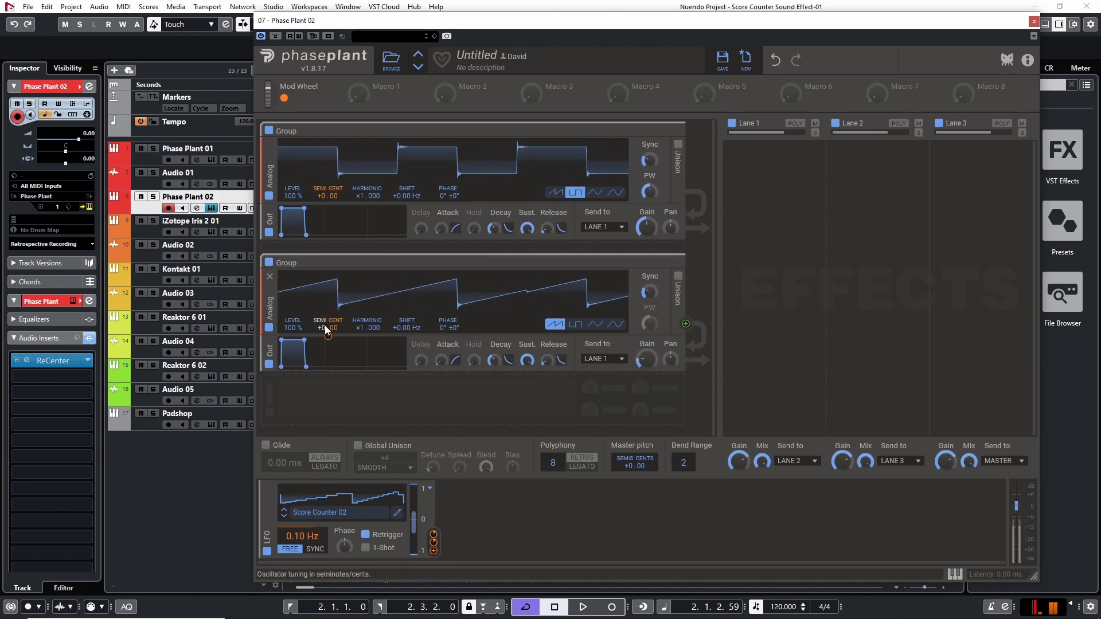
{"action": "left_click_drag", "start_coordinate": [365, 327], "coordinate": [365, 294]}
{"action": "left_click", "coordinate": [268, 131]}
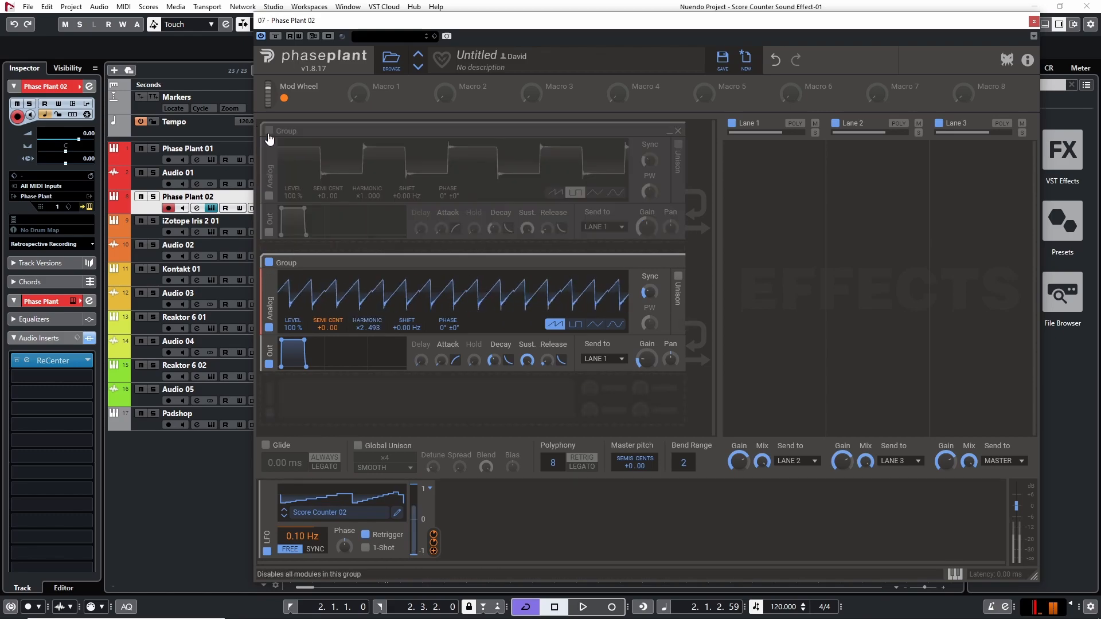
{"action": "left_click", "coordinate": [575, 324]}
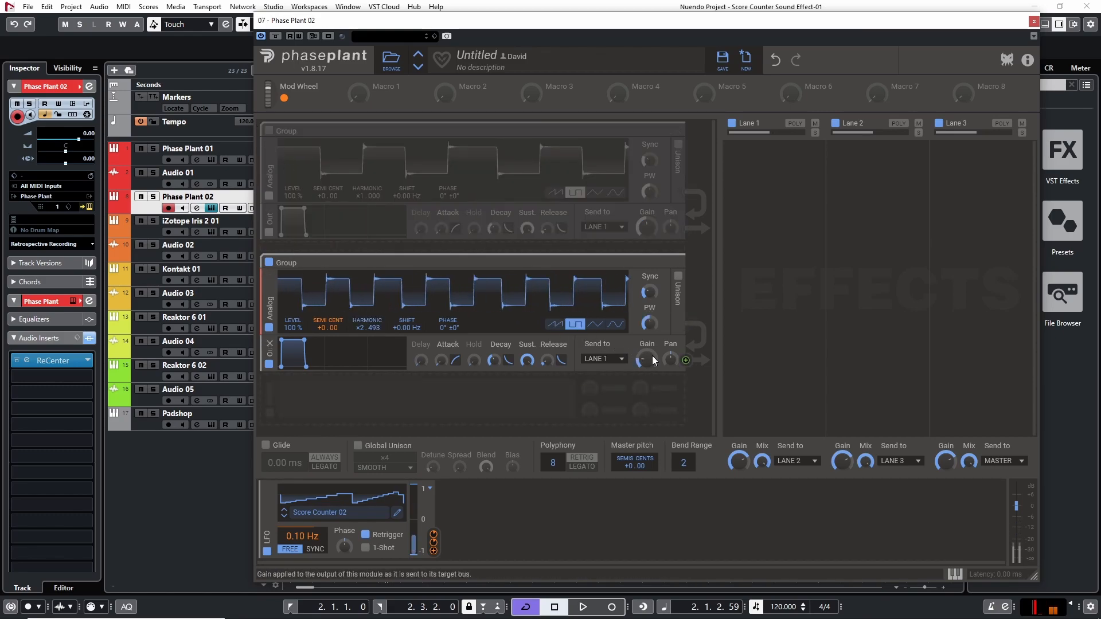
{"action": "left_click", "coordinate": [267, 130]}
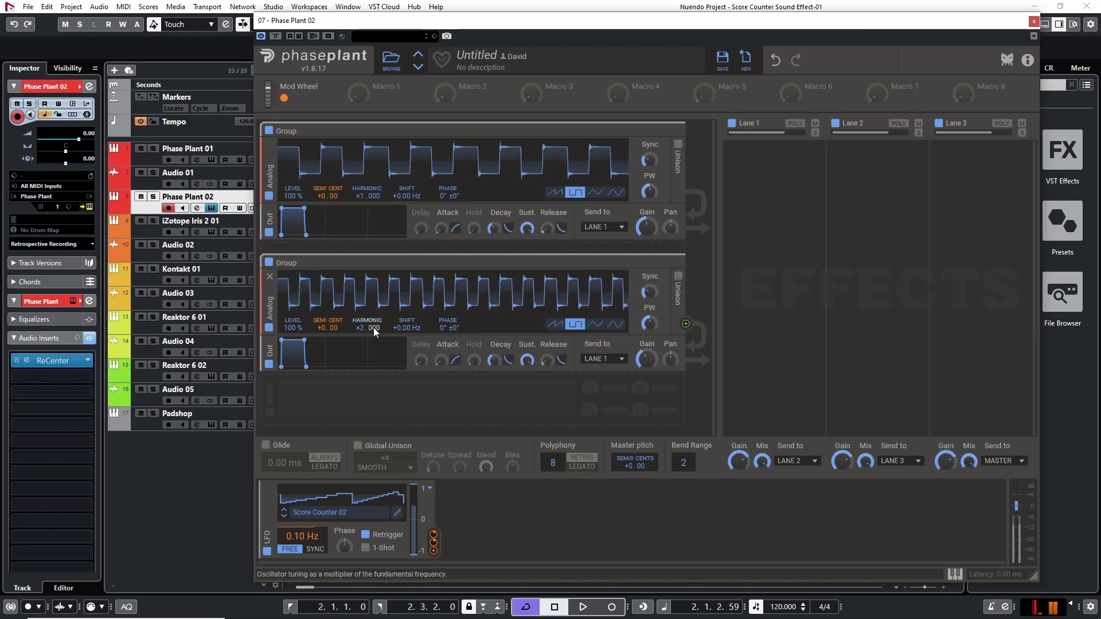
{"action": "mouse_move", "coordinate": [373, 327]}
{"action": "left_mouse_down"}
{"action": "mouse_move", "coordinate": [373, 344]}
{"action": "mouse_move", "coordinate": [373, 329]}
{"action": "left_mouse_up"}
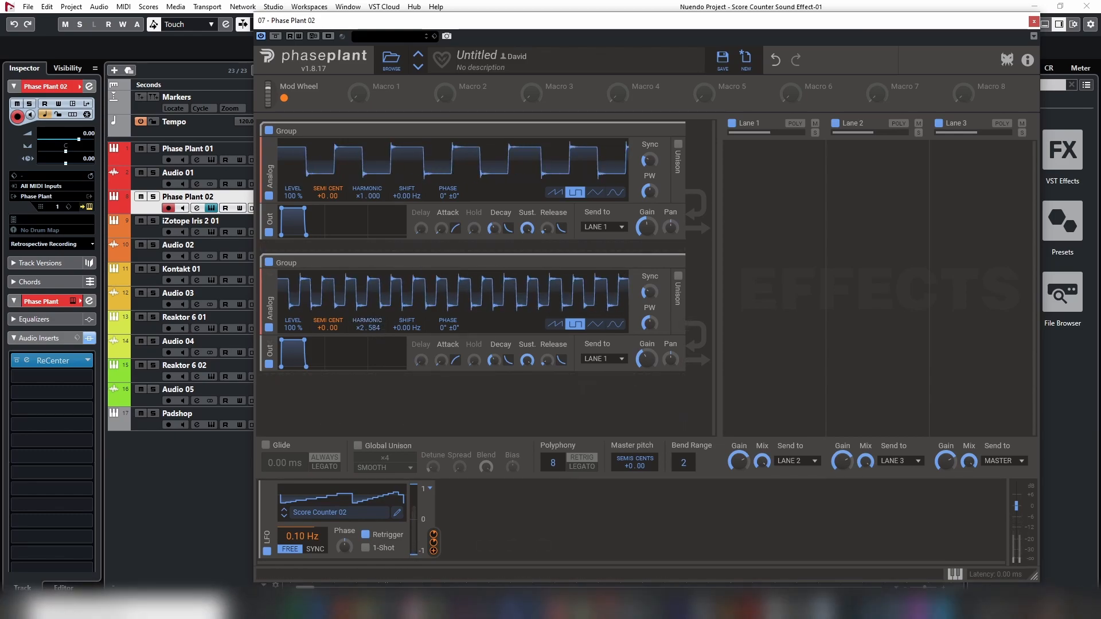
Step: Close the Phase Plant 02 instrument window, select the Phase Plant 01 track and view its instrument
{"action": "mouse_move", "coordinate": [630, 609]}
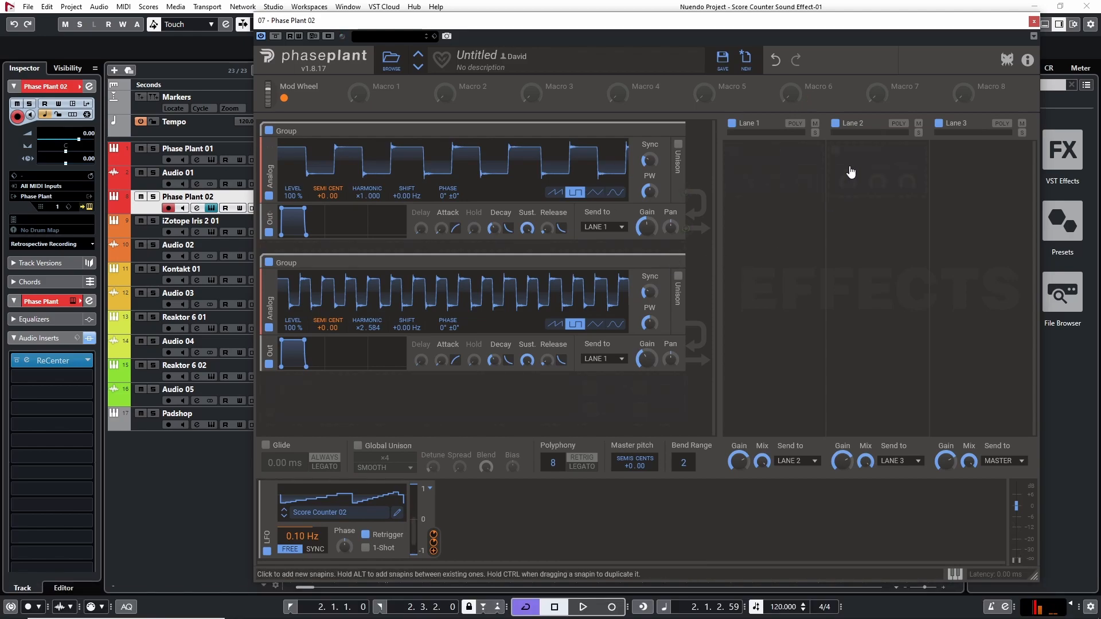
{"action": "left_click", "coordinate": [1034, 22]}
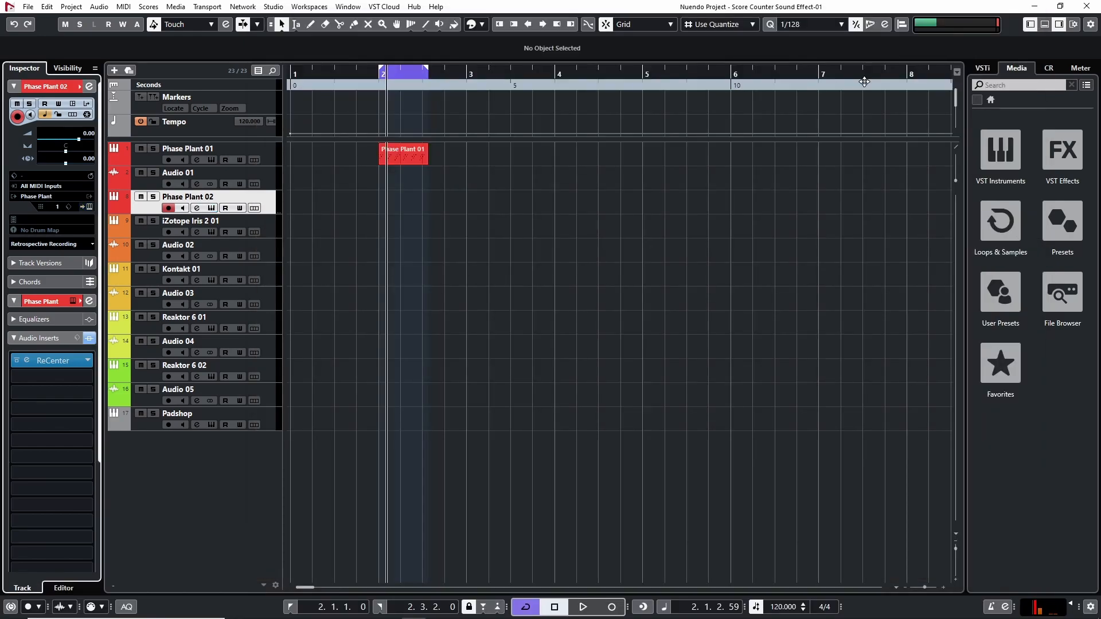
{"action": "left_click", "coordinate": [153, 157]}
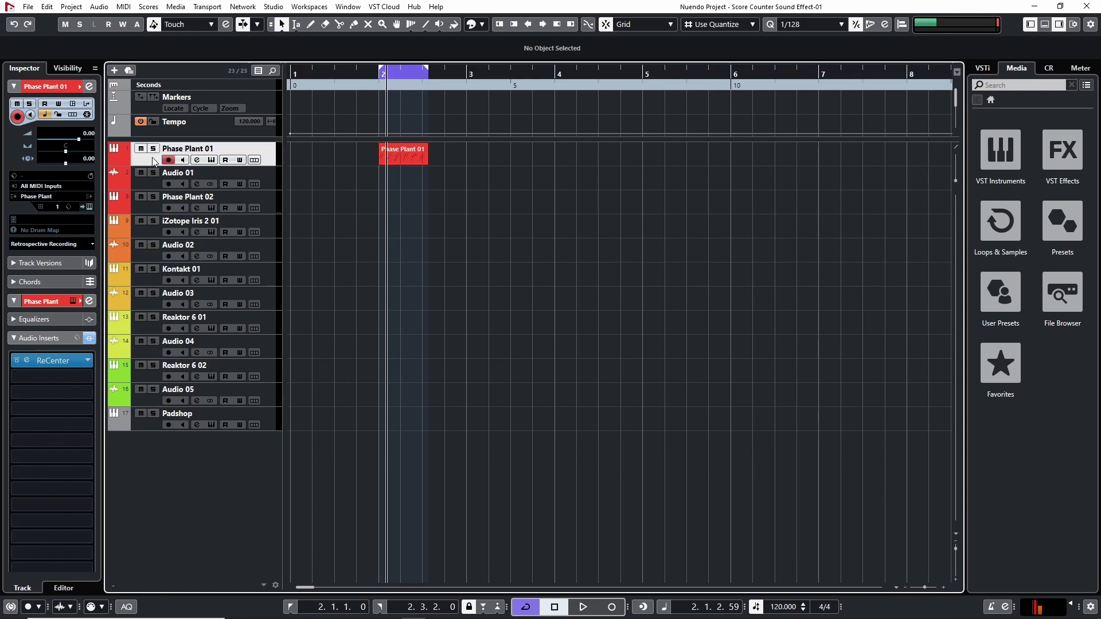
{"action": "left_click", "coordinate": [89, 206]}
{"action": "left_click", "coordinate": [928, 9]}
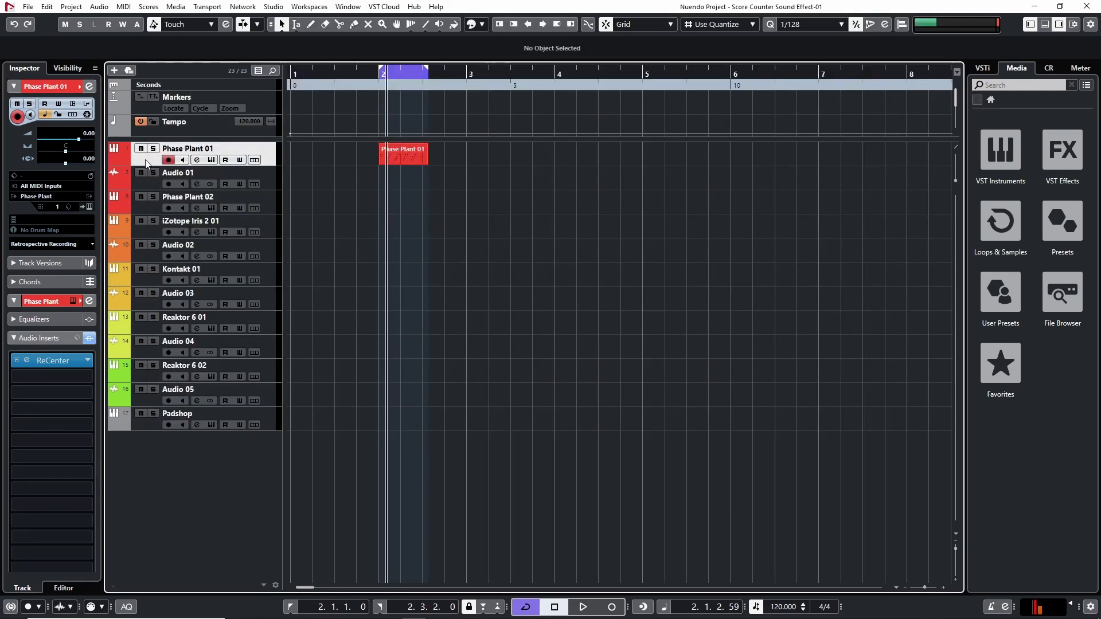
{"action": "left_click", "coordinate": [89, 206]}
{"action": "mouse_move", "coordinate": [619, 13]}
{"action": "left_mouse_down"}
{"action": "mouse_move", "coordinate": [837, 16]}
{"action": "mouse_move", "coordinate": [619, 17]}
{"action": "left_mouse_up"}
{"action": "left_click", "coordinate": [912, 11]}
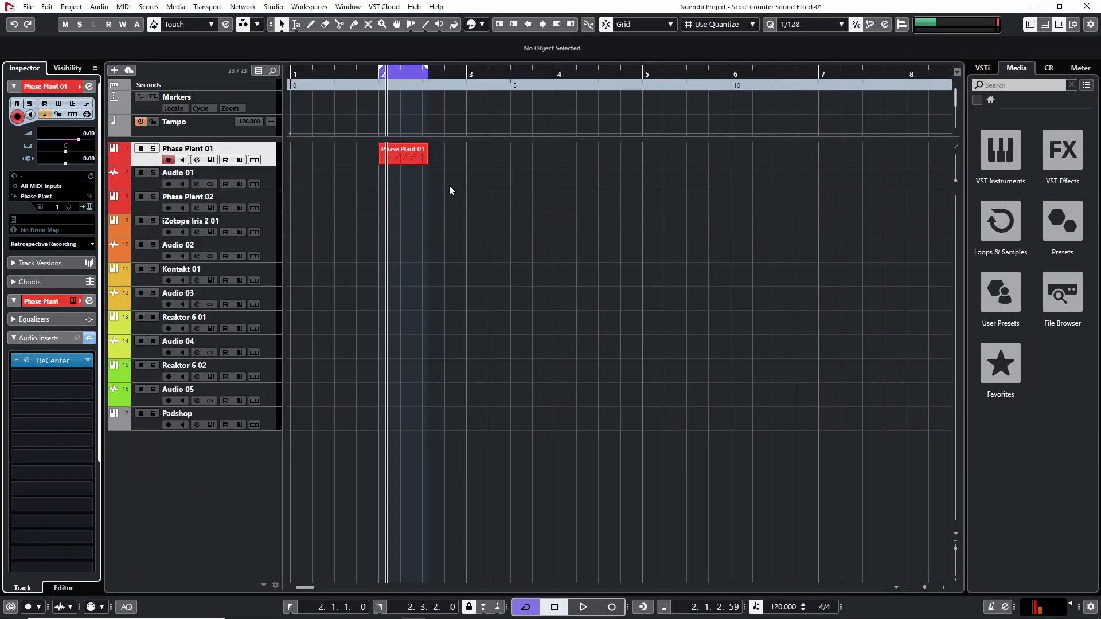
Step: Open the Phase Plant 01 MIDI part in the Key Editor and examine the note pattern across its octaves
{"action": "double_click", "coordinate": [405, 153]}
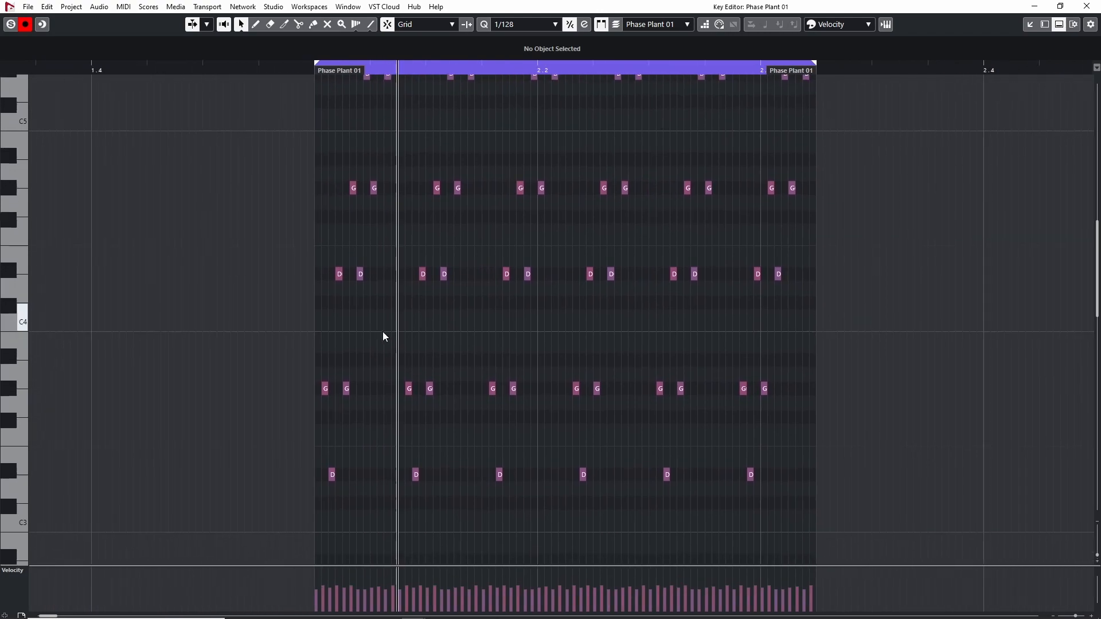
{"action": "scroll", "coordinate": [281, 446], "scroll_direction": "up", "scroll_amount": 2}
{"action": "scroll", "coordinate": [292, 445], "scroll_direction": "down", "scroll_amount": 3}
{"action": "scroll", "coordinate": [303, 443], "scroll_direction": "up", "scroll_amount": 4}
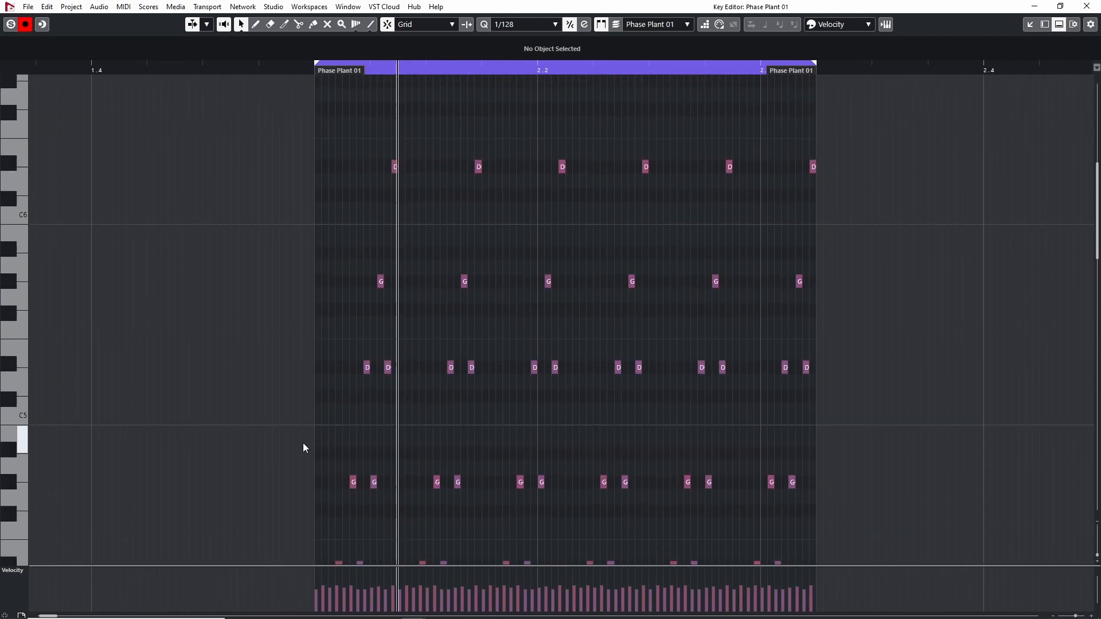
{"action": "scroll", "coordinate": [304, 435], "scroll_direction": "down", "scroll_amount": 2}
{"action": "key", "text": "h"}
{"action": "key", "text": "h"}
{"action": "key", "text": "h"}
{"action": "key", "text": "h"}
{"action": "scroll", "coordinate": [328, 290], "scroll_direction": "down", "scroll_amount": 5}
{"action": "scroll", "coordinate": [321, 384], "scroll_direction": "up", "scroll_amount": 1}
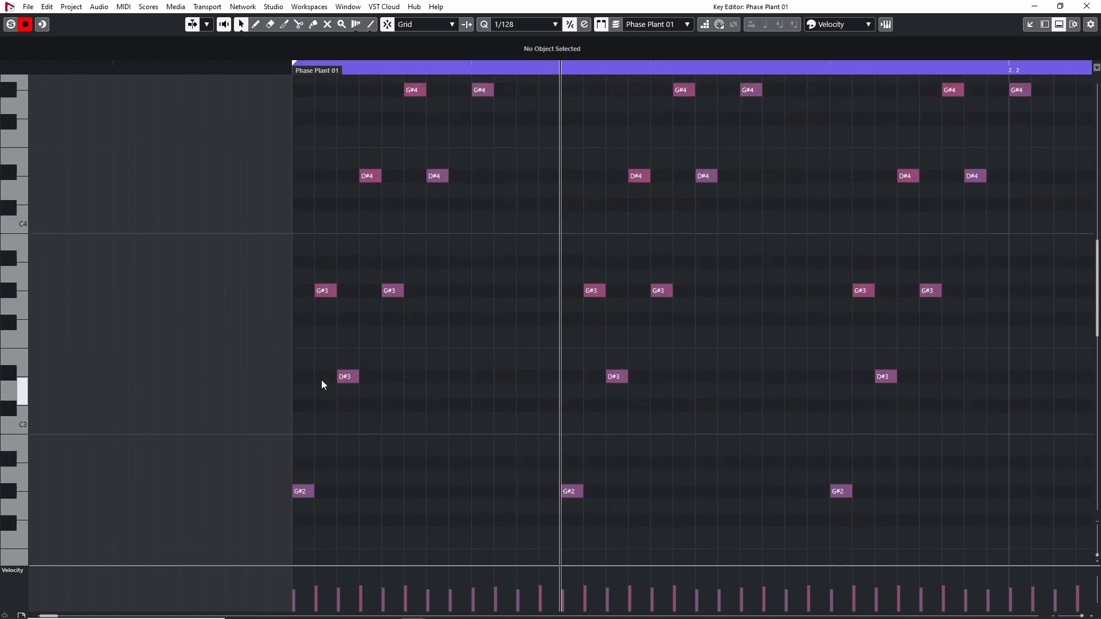
Step: Inspect the opening notes of the repeating pattern, selecting the first G#2 and D#3 and following it into the higher octaves
{"action": "left_click", "coordinate": [344, 377]}
{"action": "left_click_drag", "start_coordinate": [295, 459], "coordinate": [326, 508]}
{"action": "left_click_drag", "start_coordinate": [330, 360], "coordinate": [402, 408]}
{"action": "left_click_drag", "start_coordinate": [308, 438], "coordinate": [270, 517]}
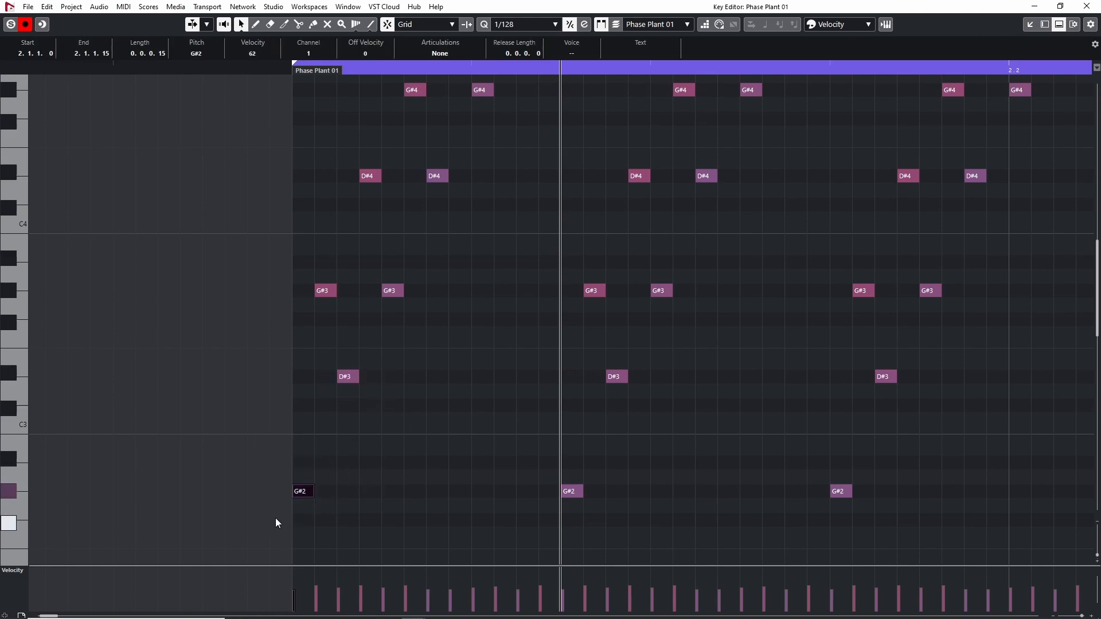
{"action": "left_click", "coordinate": [347, 377]}
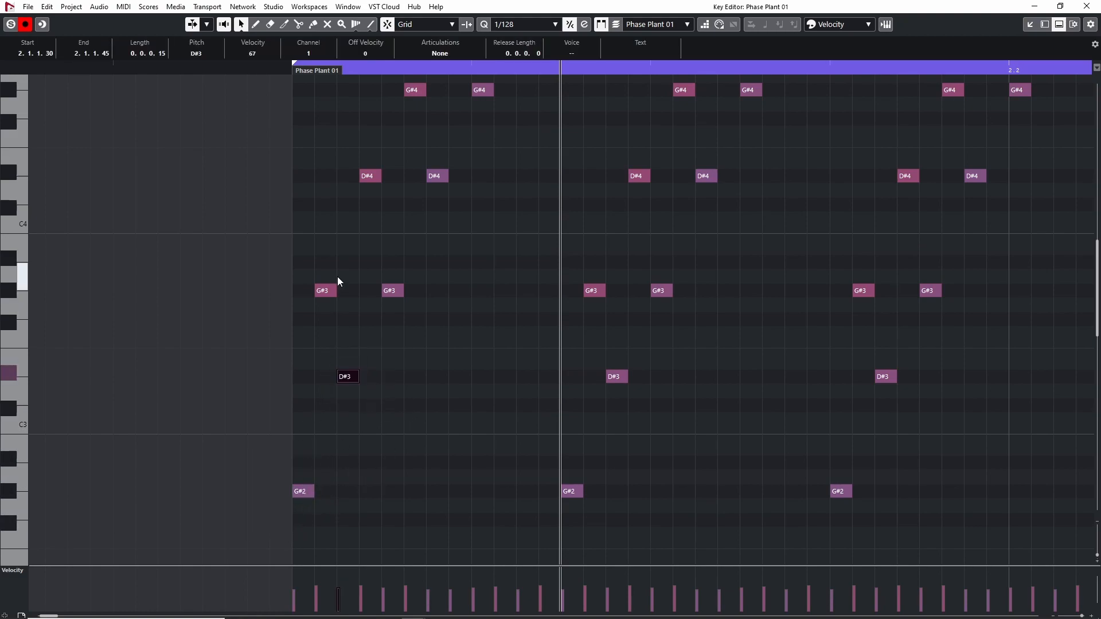
{"action": "scroll", "coordinate": [376, 477], "scroll_direction": "up", "scroll_amount": 4}
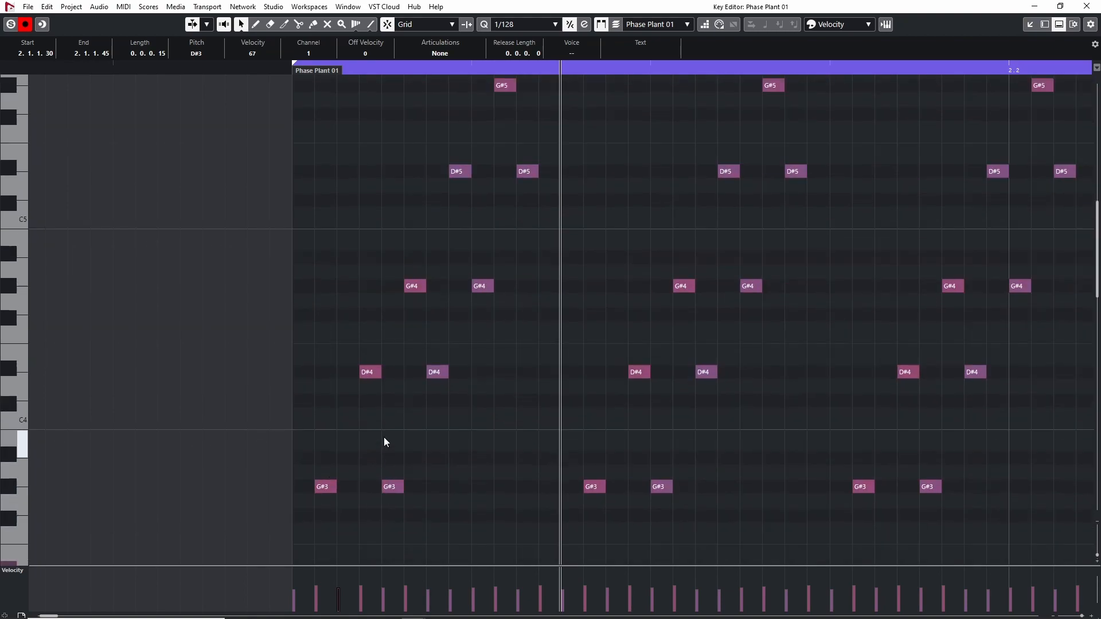
Step: Examine the full range of the Phase Plant 01 note pattern in the Key Editor and close the editor
{"action": "scroll", "coordinate": [456, 286], "scroll_direction": "up", "scroll_amount": 2}
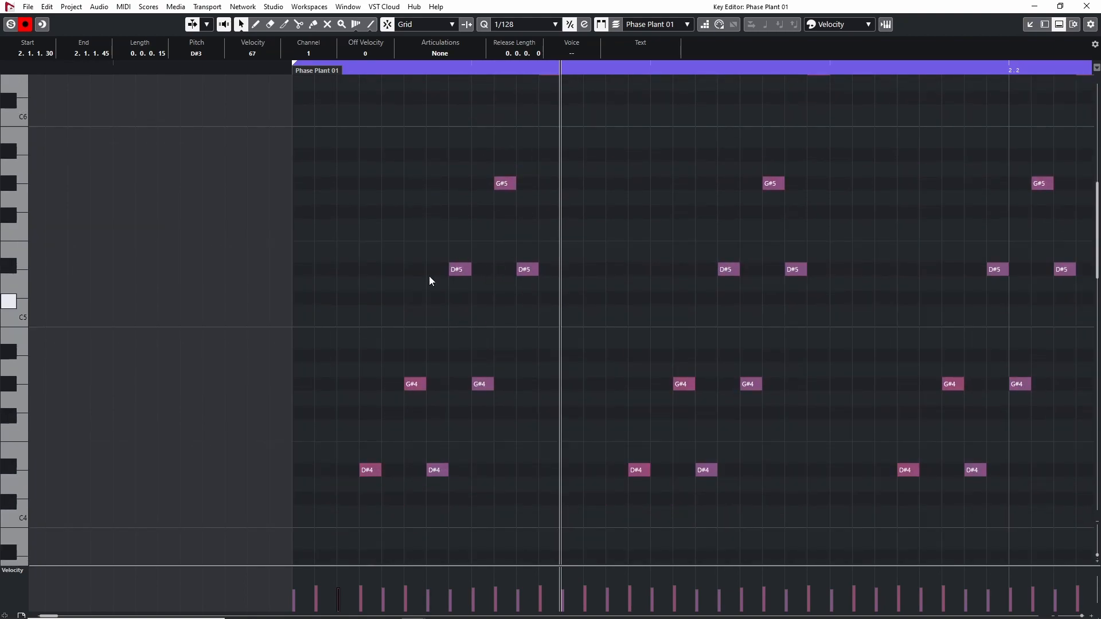
{"action": "scroll", "coordinate": [431, 309], "scroll_direction": "down", "scroll_amount": 18}
{"action": "key", "text": "g"}
{"action": "key", "text": "g"}
{"action": "key", "text": "g"}
{"action": "key", "text": "g"}
{"action": "key", "text": "g"}
{"action": "key", "text": "g"}
{"action": "key", "text": "g"}
{"action": "key", "text": "g"}
{"action": "scroll", "coordinate": [601, 281], "scroll_direction": "up", "scroll_amount": 10}
{"action": "scroll", "coordinate": [672, 276], "scroll_direction": "up", "scroll_amount": 6}
{"action": "left_click", "coordinate": [485, 67]}
{"action": "left_click", "coordinate": [1086, 6]}
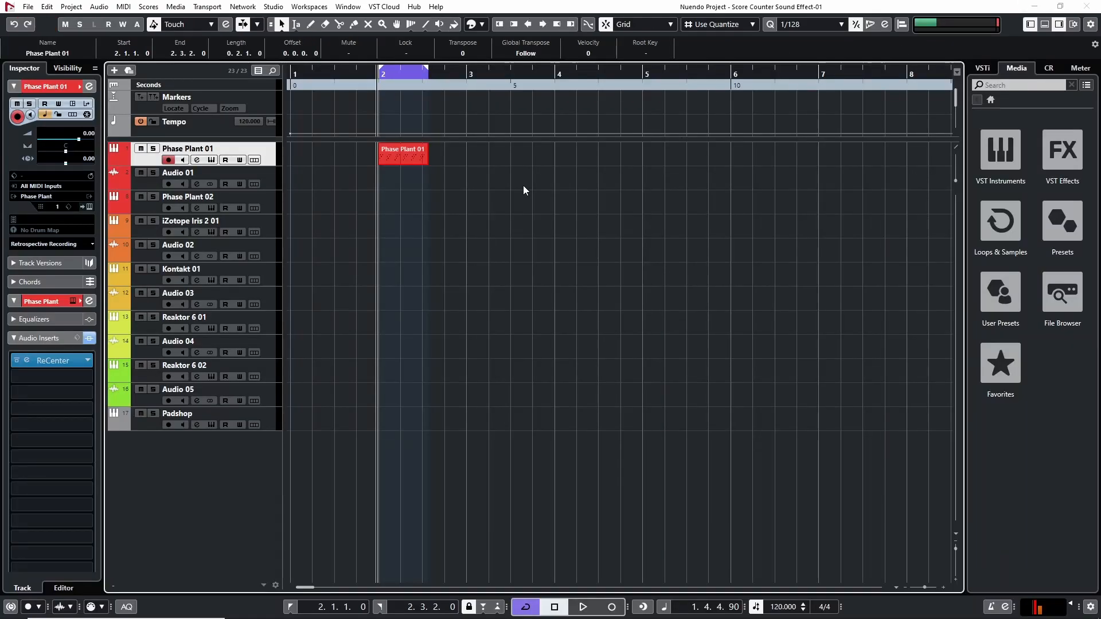
Step: Open the Phase Plant 01 instrument, disable its Ramp Up LFO and close the instrument window
{"action": "left_click", "coordinate": [89, 206]}
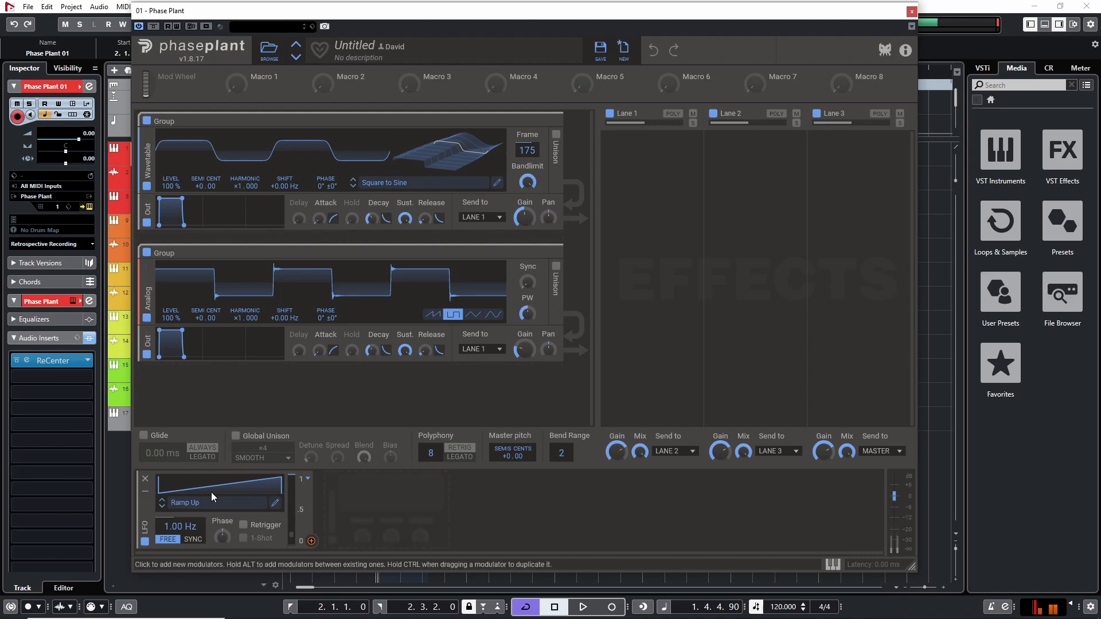
{"action": "left_click", "coordinate": [145, 542]}
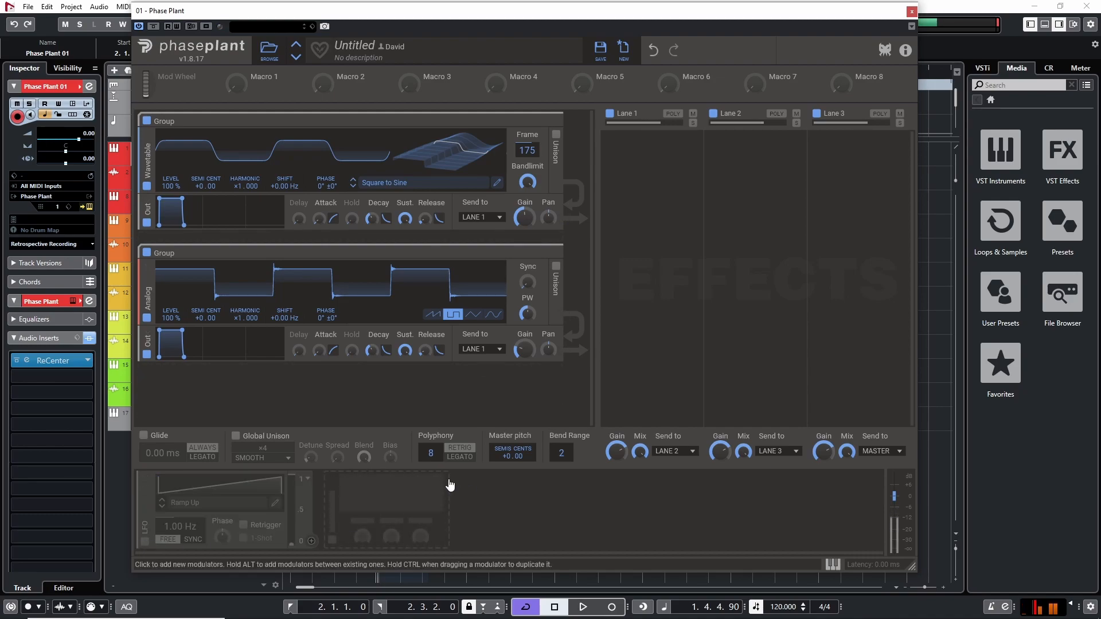
{"action": "left_click", "coordinate": [911, 11]}
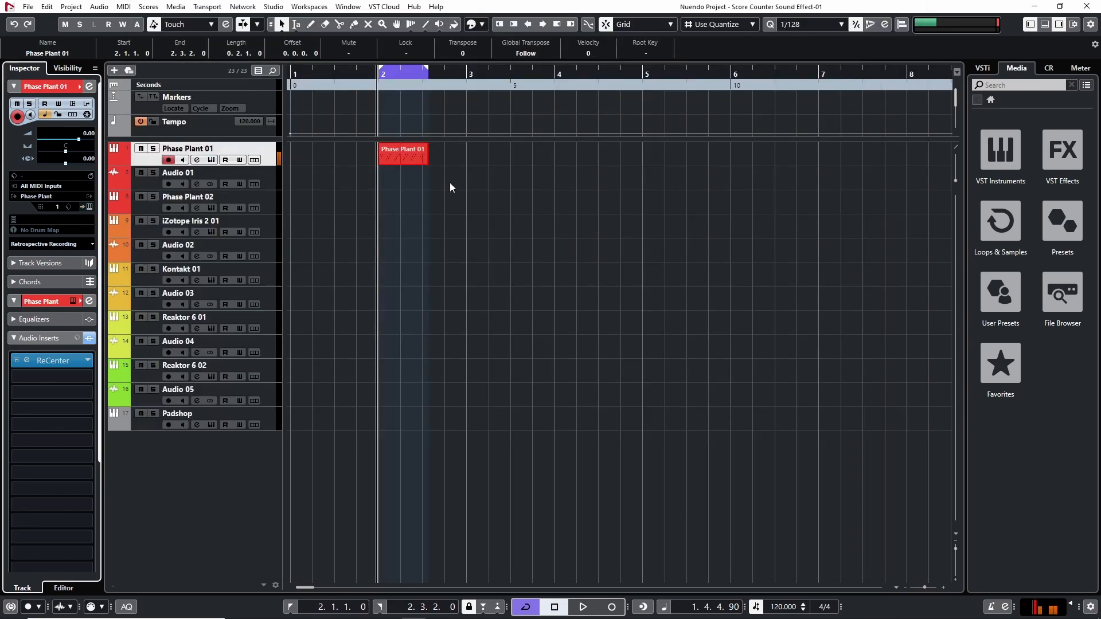
Step: Play the looped Phase Plant 01 part in the arrangement, stop playback and deselect the part
{"action": "key", "text": "h"}
{"action": "key", "text": "h"}
{"action": "key", "text": "h"}
{"action": "key", "text": "h"}
{"action": "key", "text": "h"}
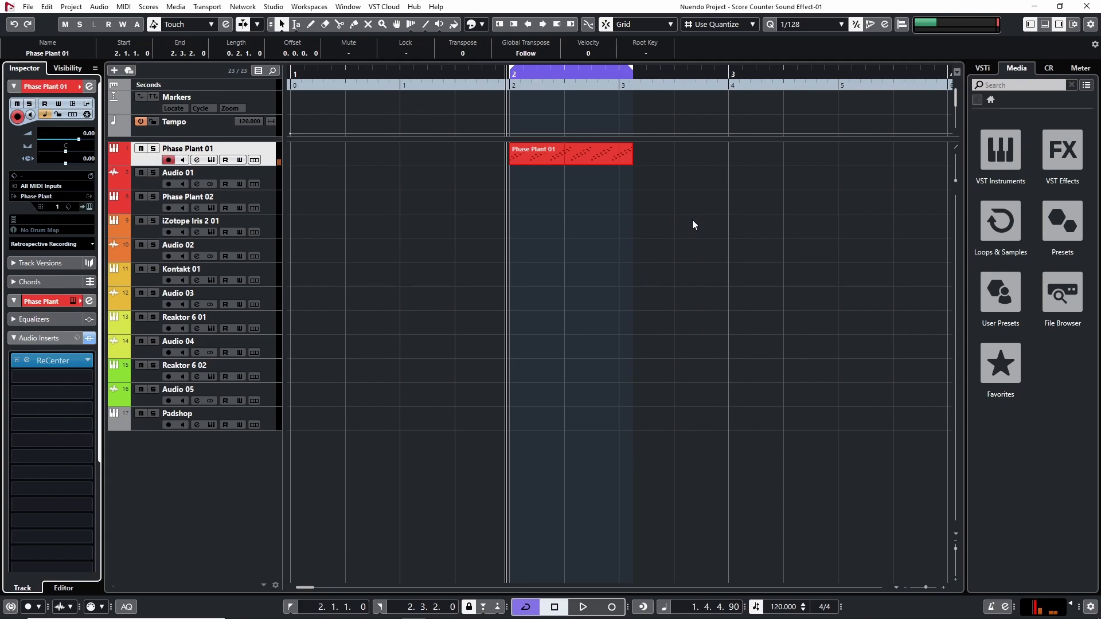
{"action": "key", "text": "space"}
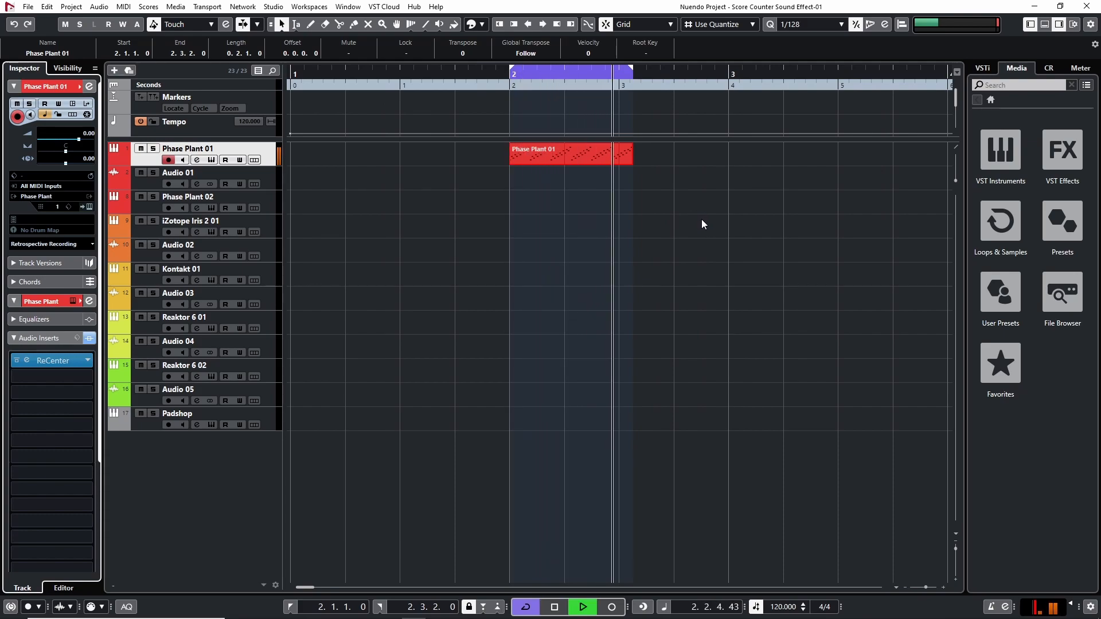
{"action": "key", "text": "space"}
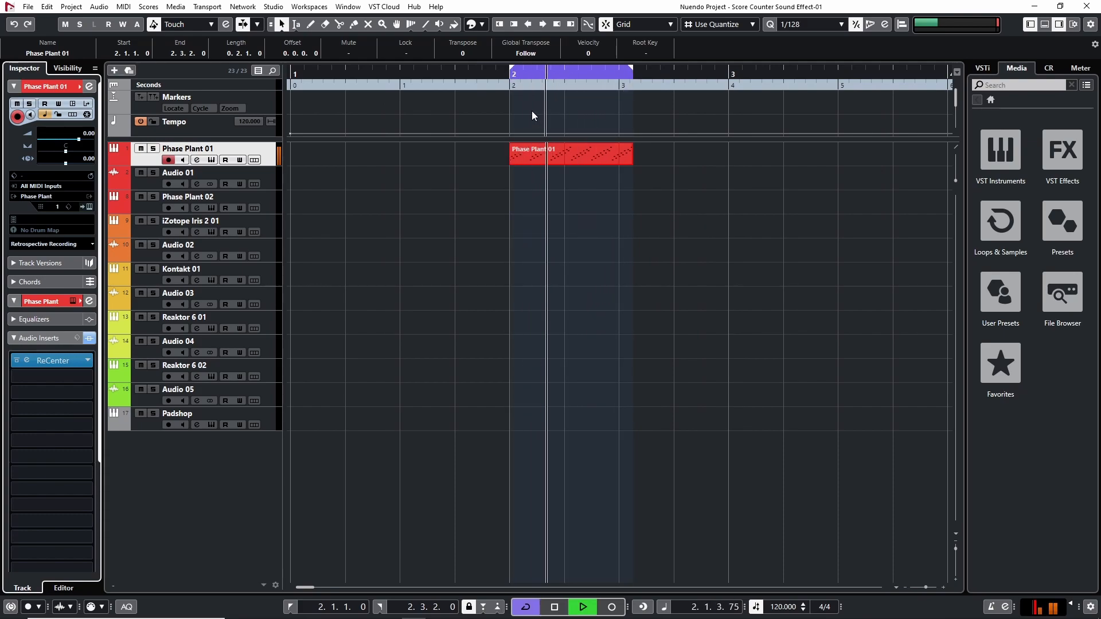
{"action": "left_click", "coordinate": [507, 193]}
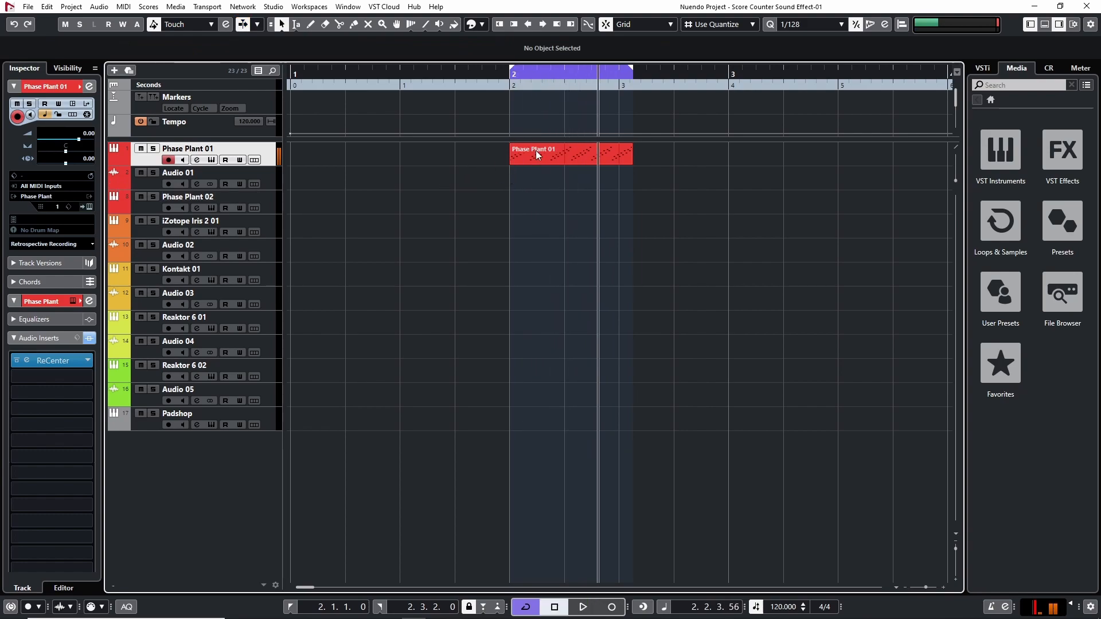
Step: Inspect the repeating G# and D# octave pattern in the Phase Plant 01 part, close the Key Editor and replay the loop
{"action": "double_click", "coordinate": [524, 151]}
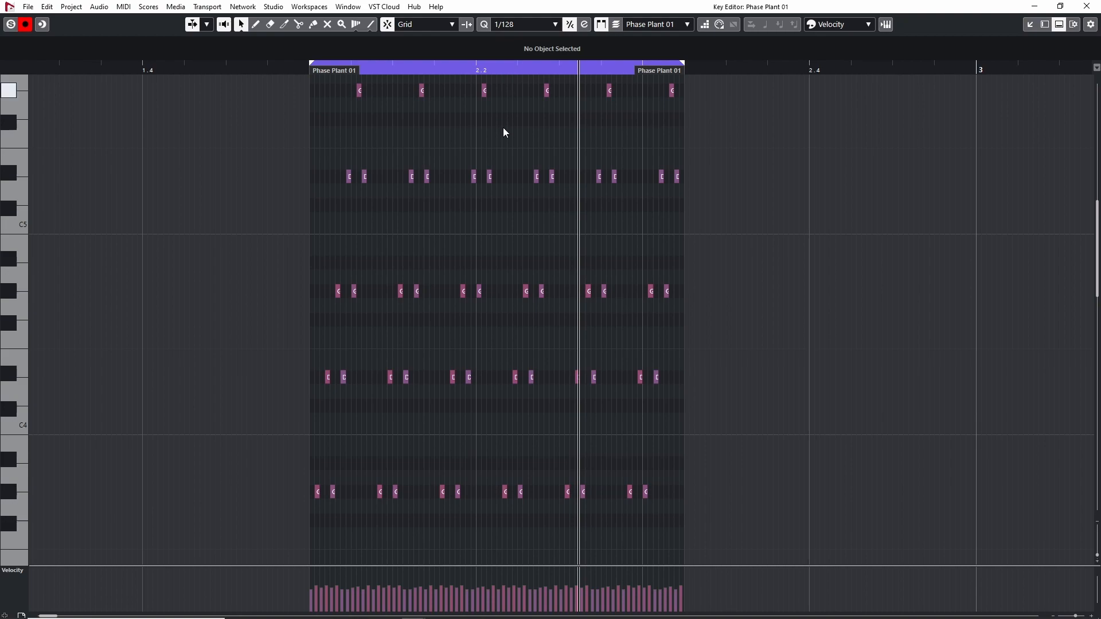
{"action": "key", "text": "h"}
{"action": "key", "text": "h"}
{"action": "key", "text": "h"}
{"action": "key", "text": "h"}
{"action": "key", "text": "h"}
{"action": "key", "text": "h"}
{"action": "left_click_drag", "start_coordinate": [161, 228], "coordinate": [407, 217]}
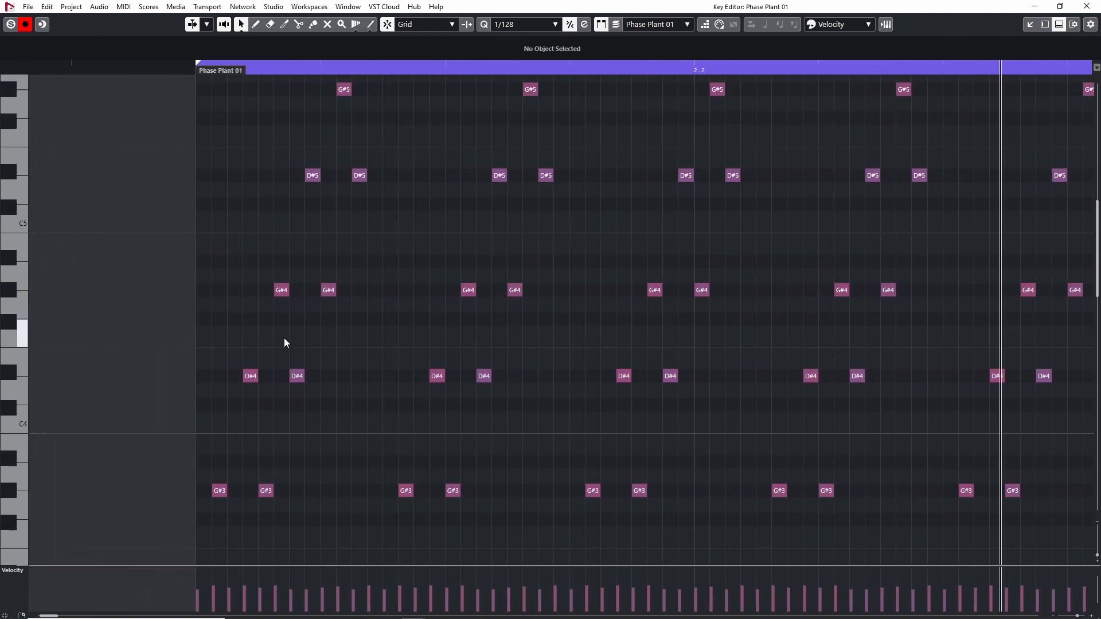
{"action": "scroll", "coordinate": [310, 348], "scroll_direction": "up", "scroll_amount": 3}
{"action": "scroll", "coordinate": [315, 347], "scroll_direction": "down", "scroll_amount": 5}
{"action": "scroll", "coordinate": [319, 345], "scroll_direction": "up", "scroll_amount": 8}
{"action": "scroll", "coordinate": [322, 343], "scroll_direction": "down", "scroll_amount": 5}
{"action": "key", "text": "g"}
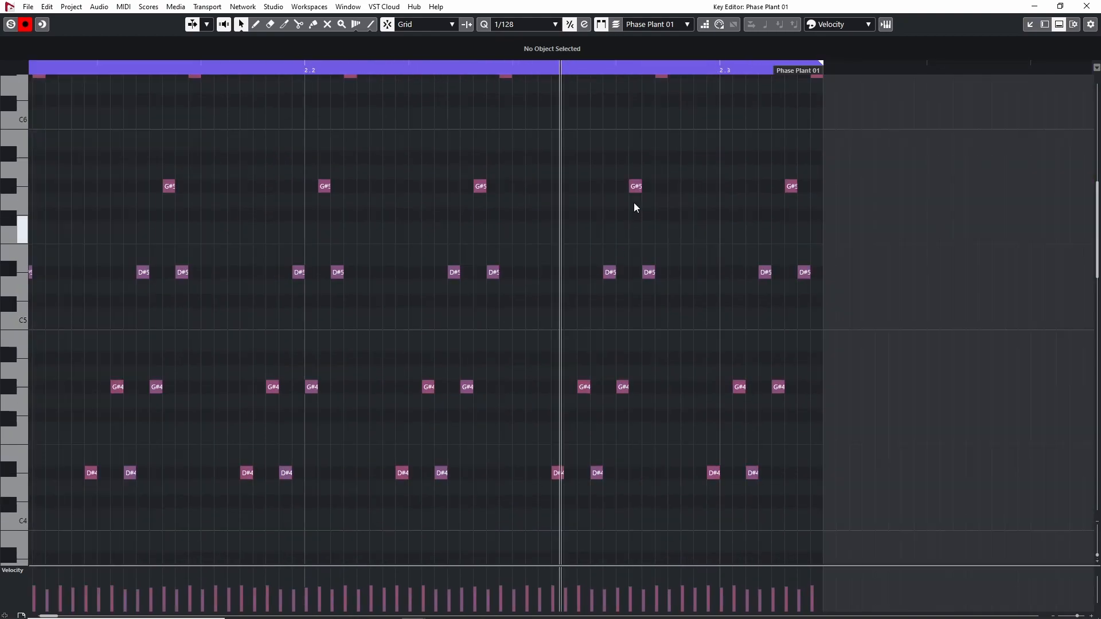
{"action": "key", "text": "g"}
{"action": "left_click", "coordinate": [1096, 4]}
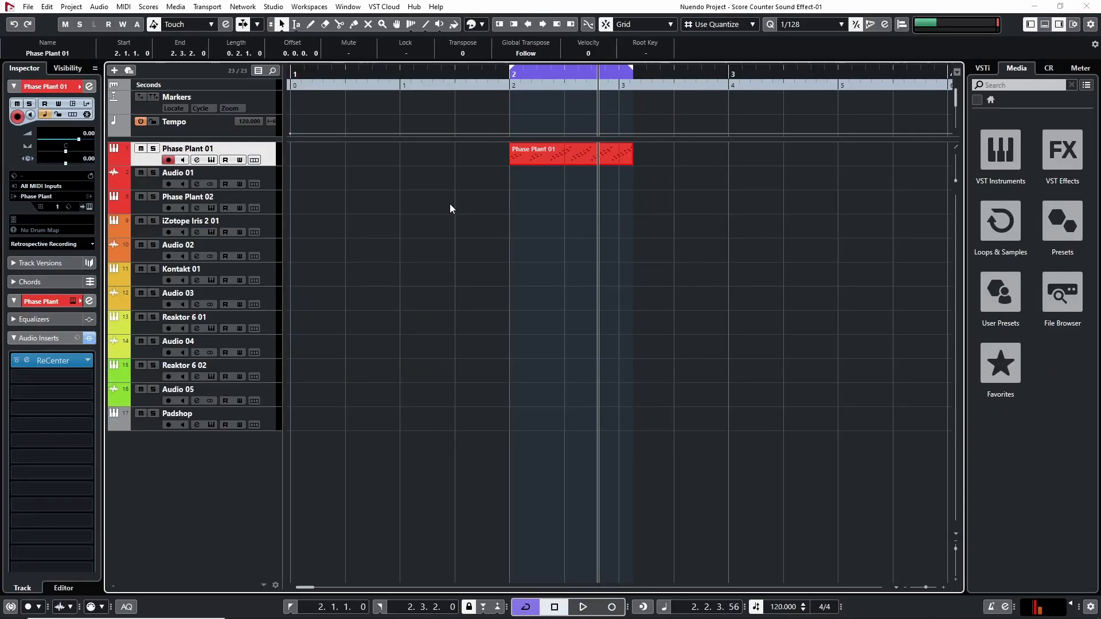
{"action": "key", "text": "space"}
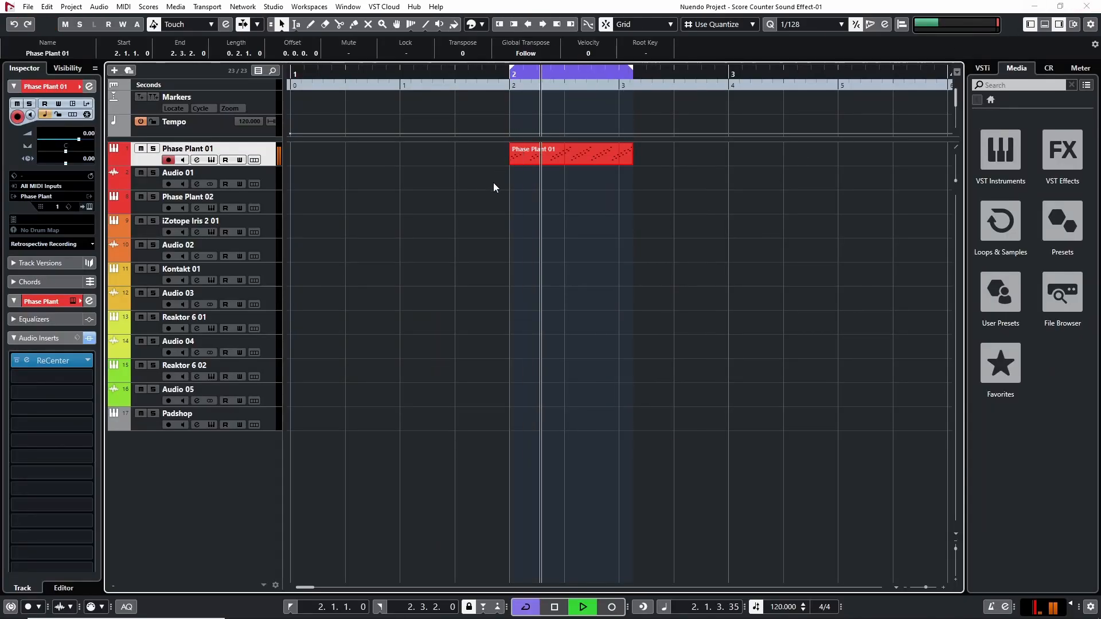
{"action": "left_click", "coordinate": [513, 177]}
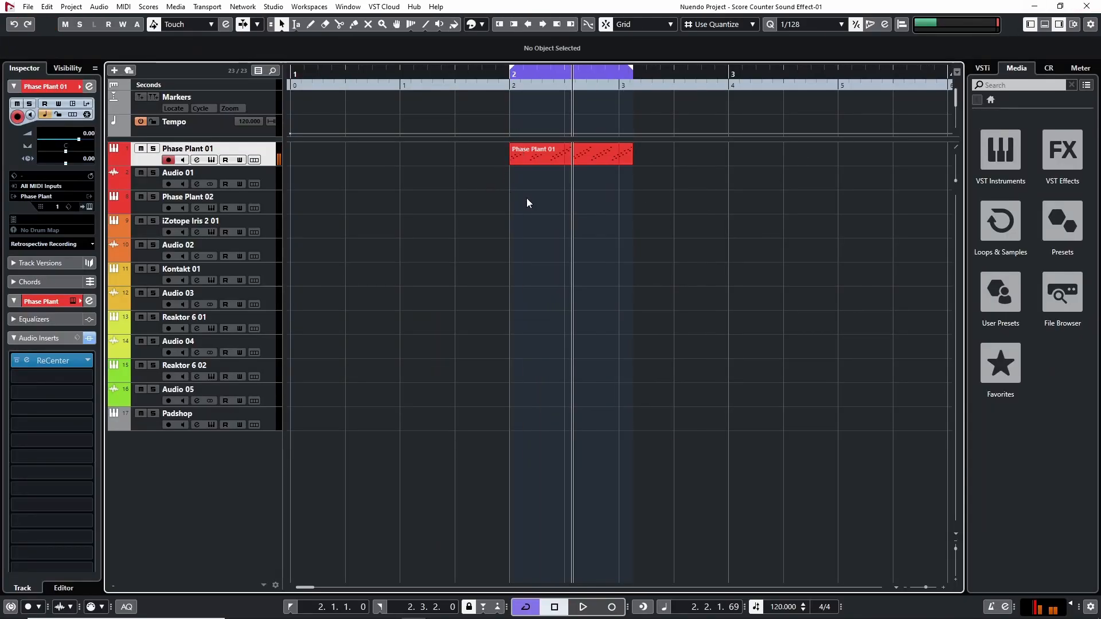
Step: Duplicate the Phase Plant 01 part to bar 3 and enter a new note pattern in the copy with step input
{"action": "left_click", "coordinate": [614, 156]}
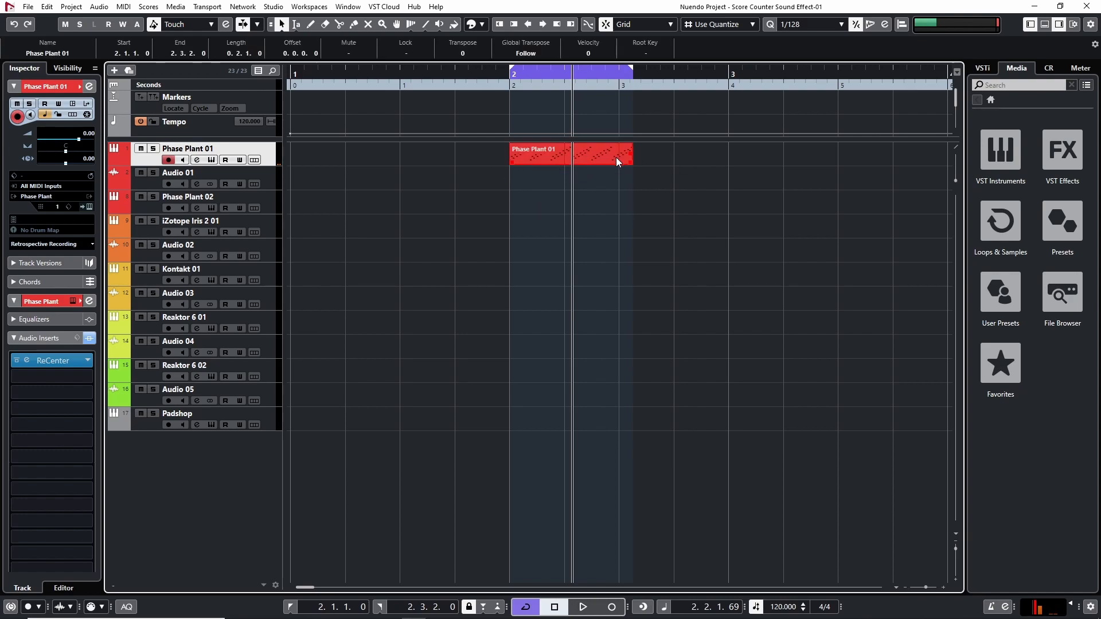
{"action": "left_click_drag", "start_coordinate": [570, 156], "coordinate": [790, 156]}
{"action": "double_click", "coordinate": [789, 156]}
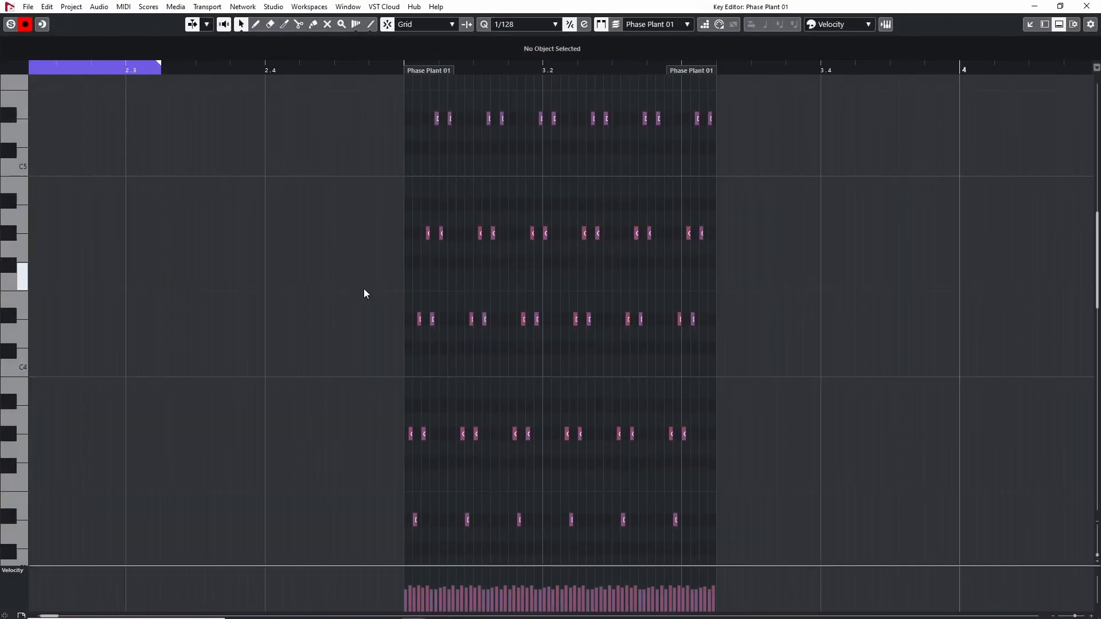
{"action": "left_click", "coordinate": [371, 70]}
{"action": "key", "text": "space"}
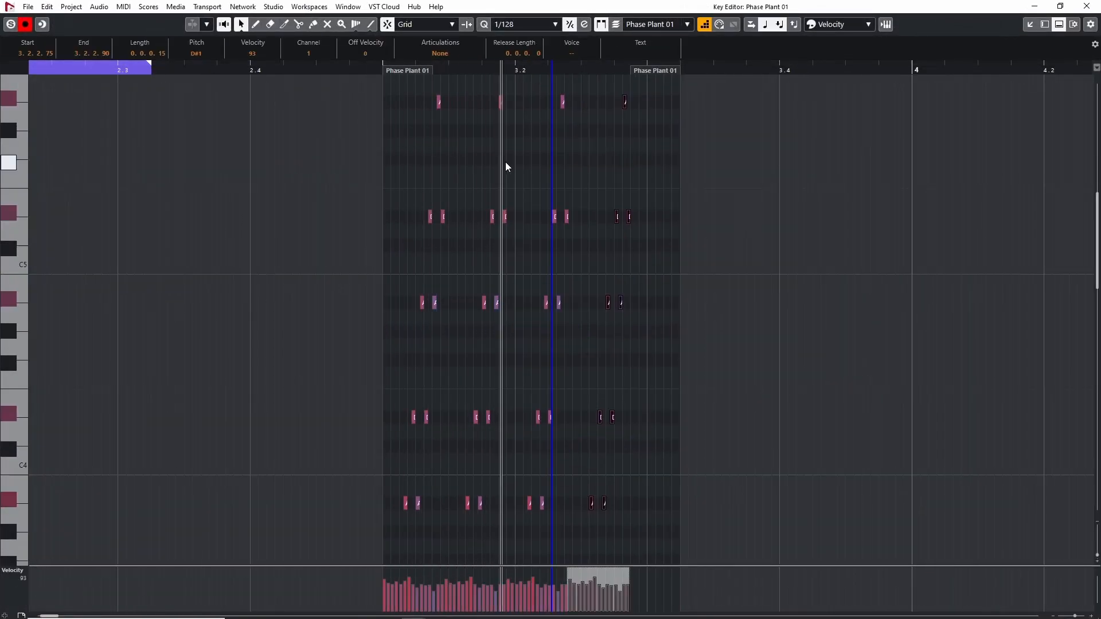
{"action": "key", "text": "space"}
{"action": "left_click", "coordinate": [705, 24]}
Step: Play the copied part from just before bar 3, look over its notes across the octaves and close the Key Editor
{"action": "left_click_drag", "start_coordinate": [372, 68], "coordinate": [426, 62]}
{"action": "scroll", "coordinate": [432, 196], "scroll_direction": "down", "scroll_amount": 5}
{"action": "key", "text": "g"}
{"action": "key", "text": "g"}
{"action": "key", "text": "g"}
{"action": "key", "text": "space"}
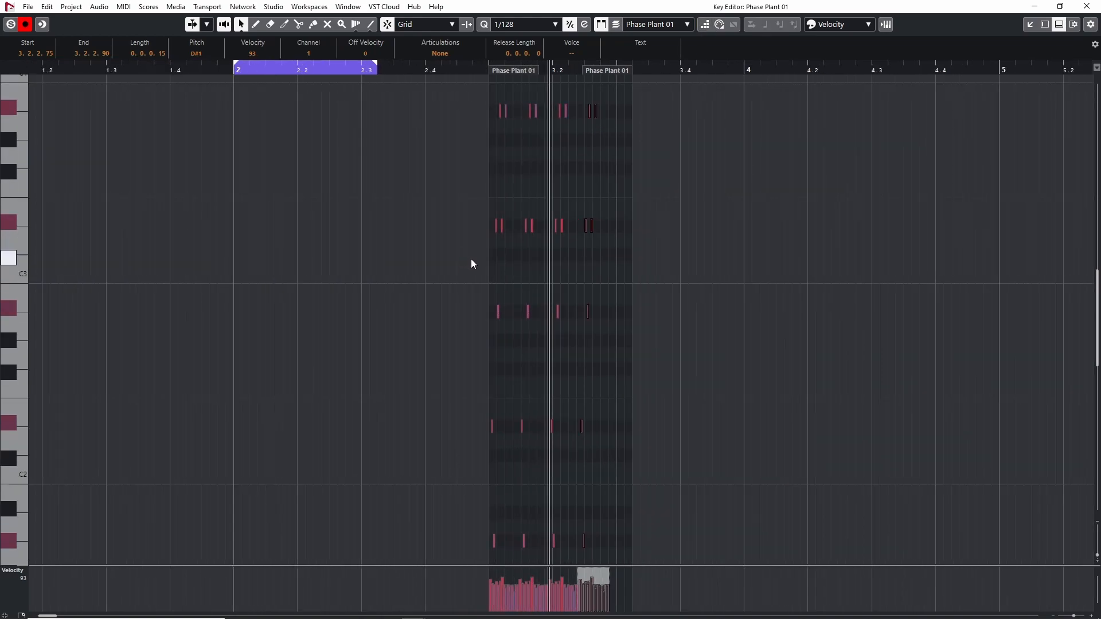
{"action": "key", "text": "space"}
{"action": "scroll", "coordinate": [657, 257], "scroll_direction": "down", "scroll_amount": 3}
{"action": "scroll", "coordinate": [510, 278], "scroll_direction": "up", "scroll_amount": 15}
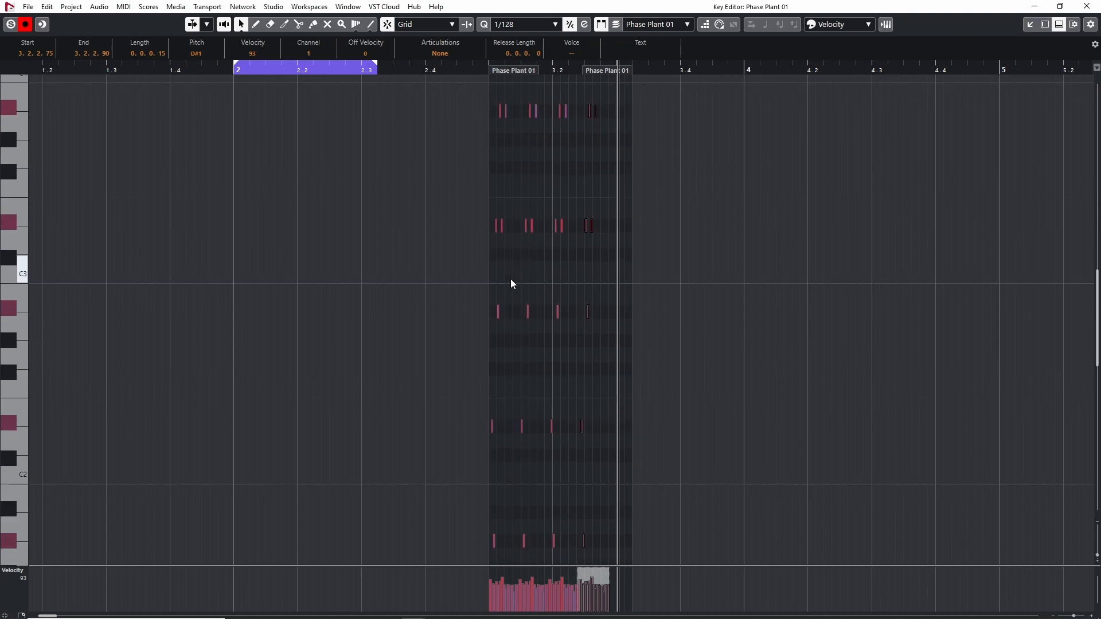
{"action": "left_click", "coordinate": [1096, 5]}
{"action": "key", "text": "g"}
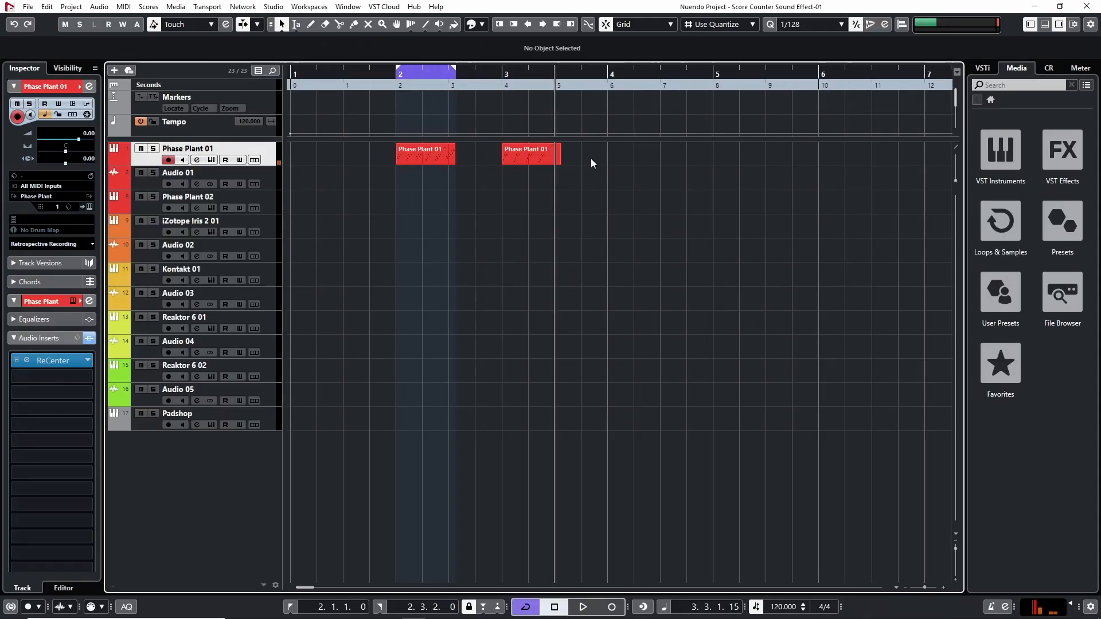
Step: Copy the part to bar 4 and replace its notes with a step-entered C, E and G arpeggio starting on C4
{"action": "left_click_drag", "start_coordinate": [560, 156], "coordinate": [622, 158]}
{"action": "double_click", "coordinate": [622, 160]}
{"action": "key", "text": "ctrl+a"}
{"action": "left_click_drag", "start_coordinate": [312, 321], "coordinate": [682, 285]}
{"action": "key", "text": "Delete"}
{"action": "scroll", "coordinate": [579, 301], "scroll_direction": "up", "scroll_amount": 4}
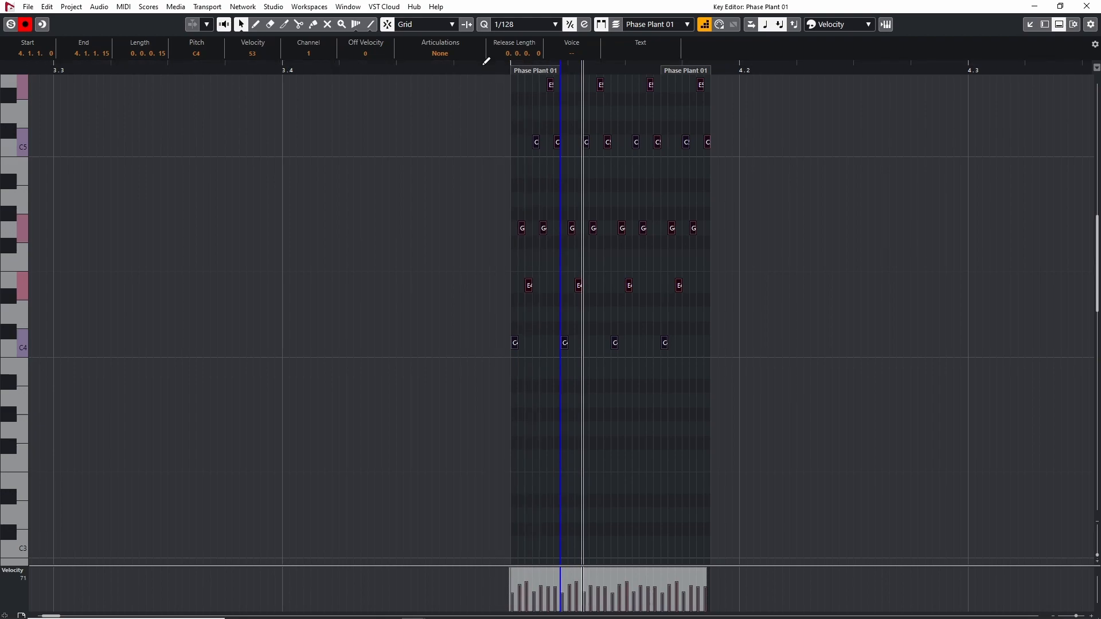
Step: Review the arpeggio, close the Key Editor and play the bar 4 part as a loop from 4.1.1.0 to 4.1.4.60
{"action": "scroll", "coordinate": [575, 223], "scroll_direction": "up", "scroll_amount": 5}
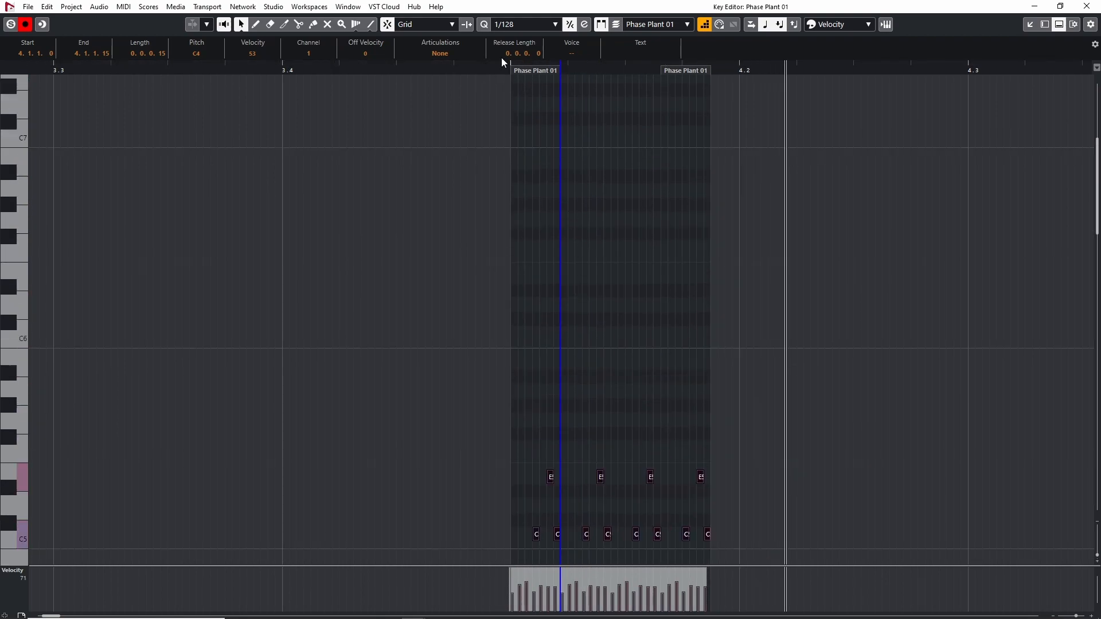
{"action": "scroll", "coordinate": [511, 103], "scroll_direction": "down", "scroll_amount": 4}
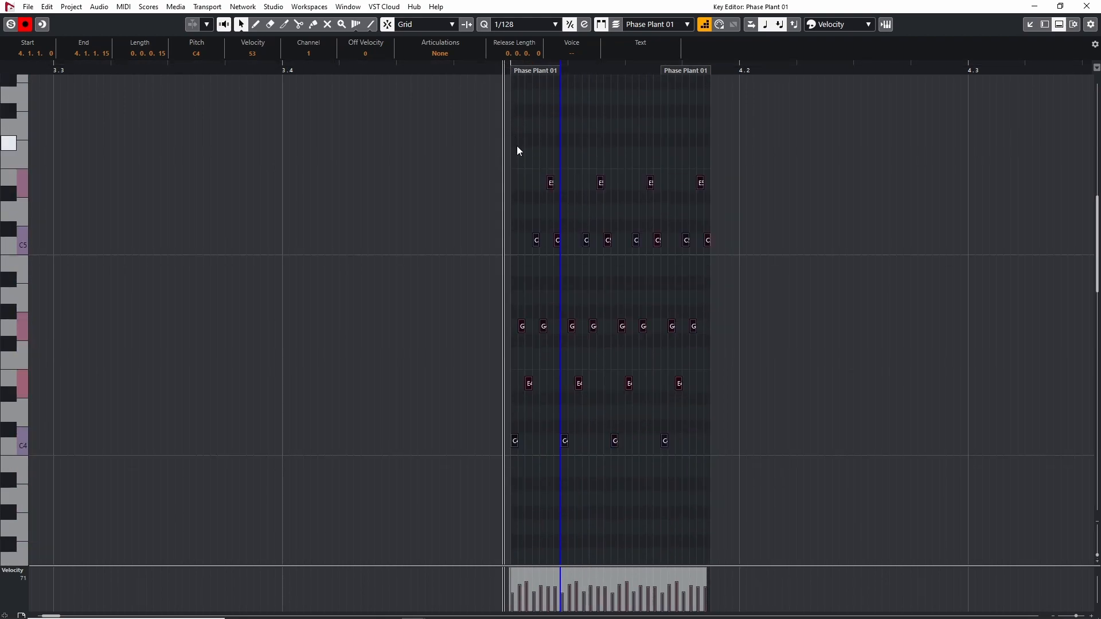
{"action": "key", "text": "Escape"}
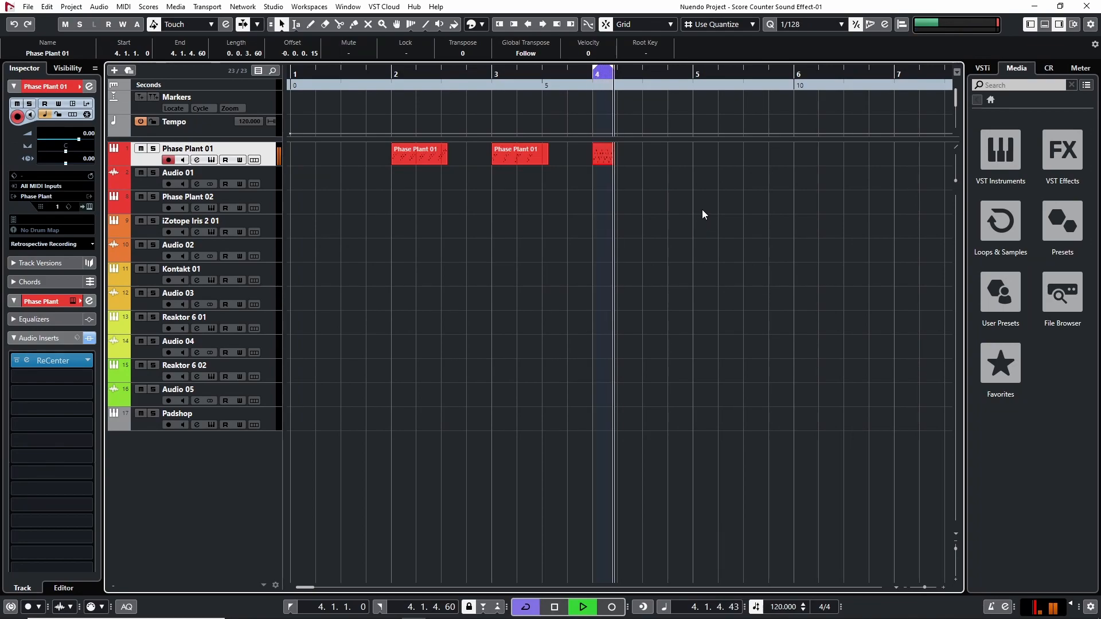
{"action": "key", "text": "space"}
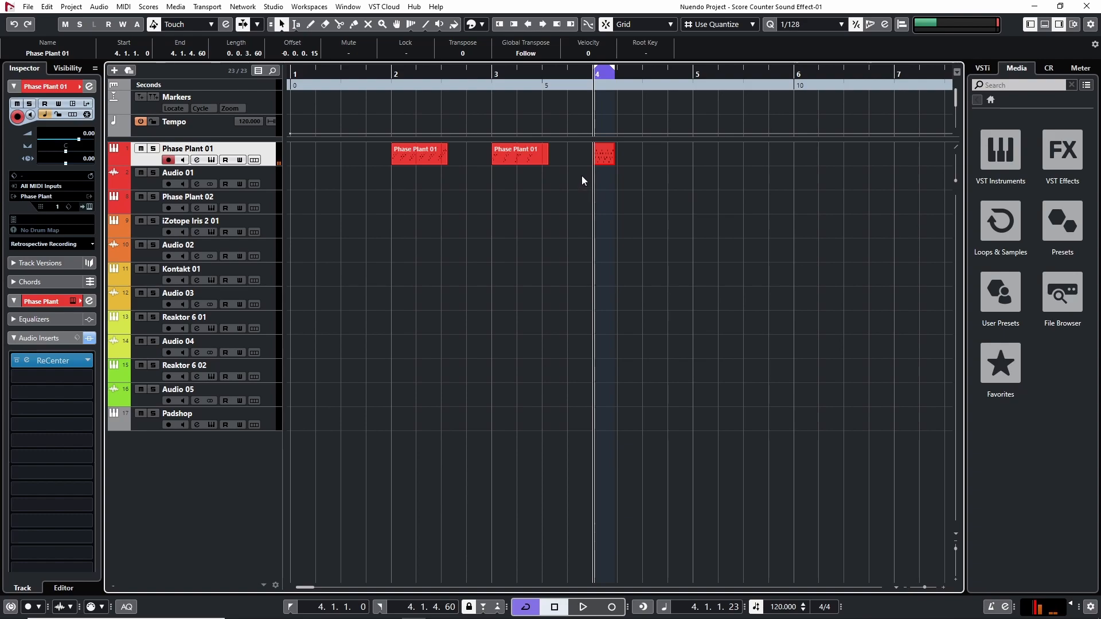
Step: Bypass the ReCenter insert on the Phase Plant 01 track and open the track's instrument
{"action": "key", "text": "h"}
{"action": "key", "text": "h"}
{"action": "key", "text": "h"}
{"action": "key", "text": "g"}
{"action": "key", "text": "g"}
{"action": "key", "text": "g"}
{"action": "key", "text": "g"}
{"action": "left_click", "coordinate": [16, 360]}
{"action": "left_click", "coordinate": [90, 208]}
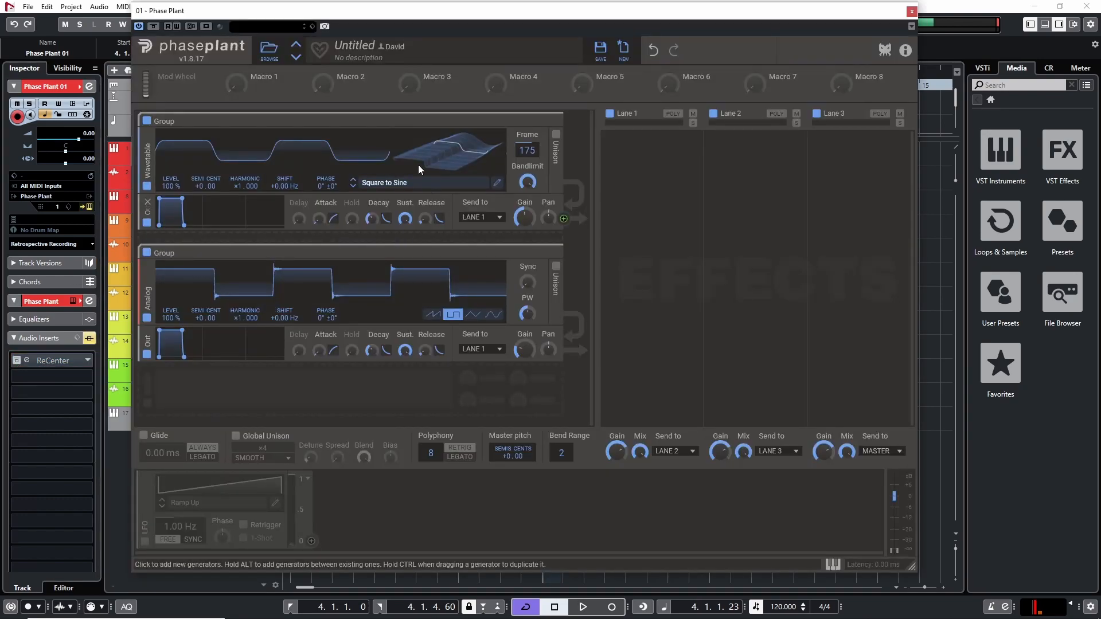
Step: Browse the factory Plucks presets, filter by the #arpeggio tag, load Arp Me Up and close the instrument window
{"action": "left_click", "coordinate": [269, 50]}
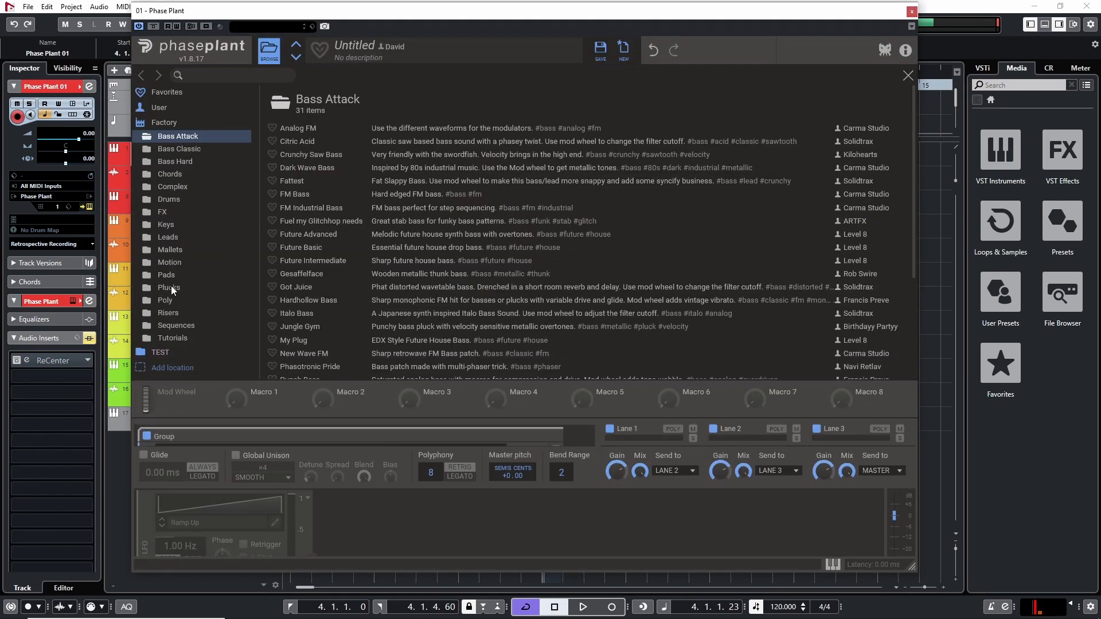
{"action": "left_click", "coordinate": [169, 288]}
{"action": "left_click", "coordinate": [511, 155]}
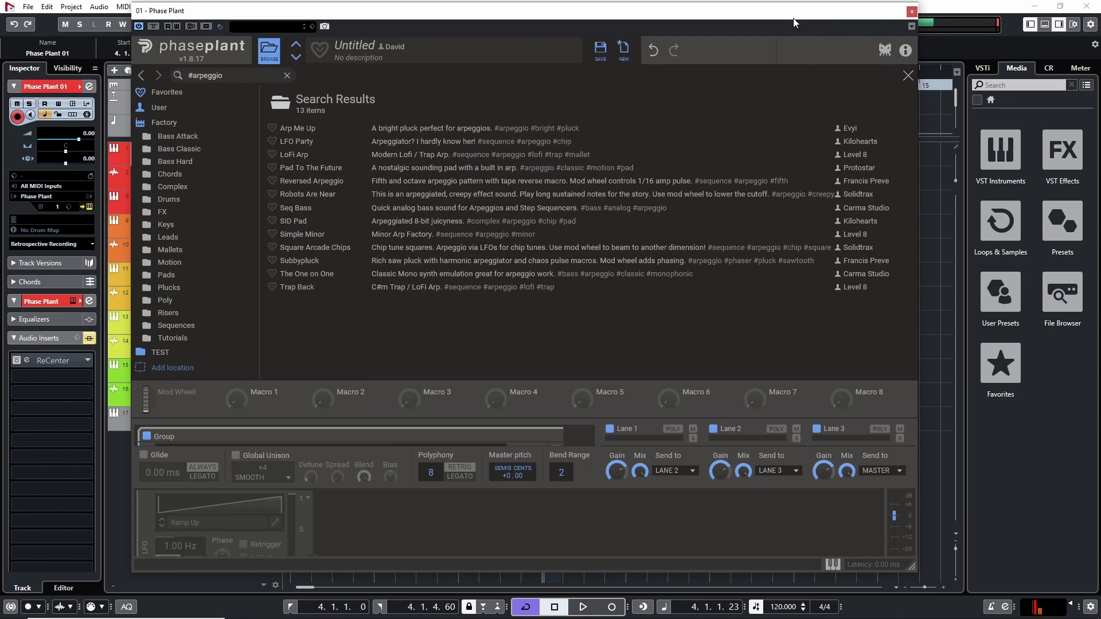
{"action": "double_click", "coordinate": [392, 129]}
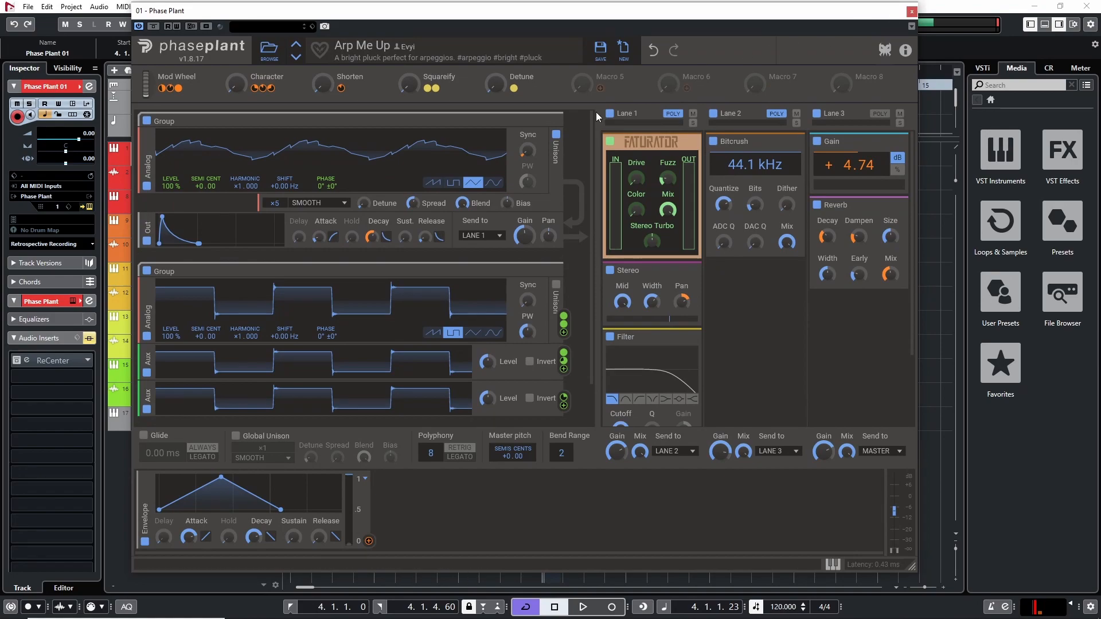
{"action": "left_click", "coordinate": [912, 11]}
Step: Reopen the Phase Plant 01 instrument and play the bar 4 loop with the Arp Me Up preset
{"action": "key", "text": "h"}
{"action": "key", "text": "h"}
{"action": "key", "text": "h"}
{"action": "key", "text": "h"}
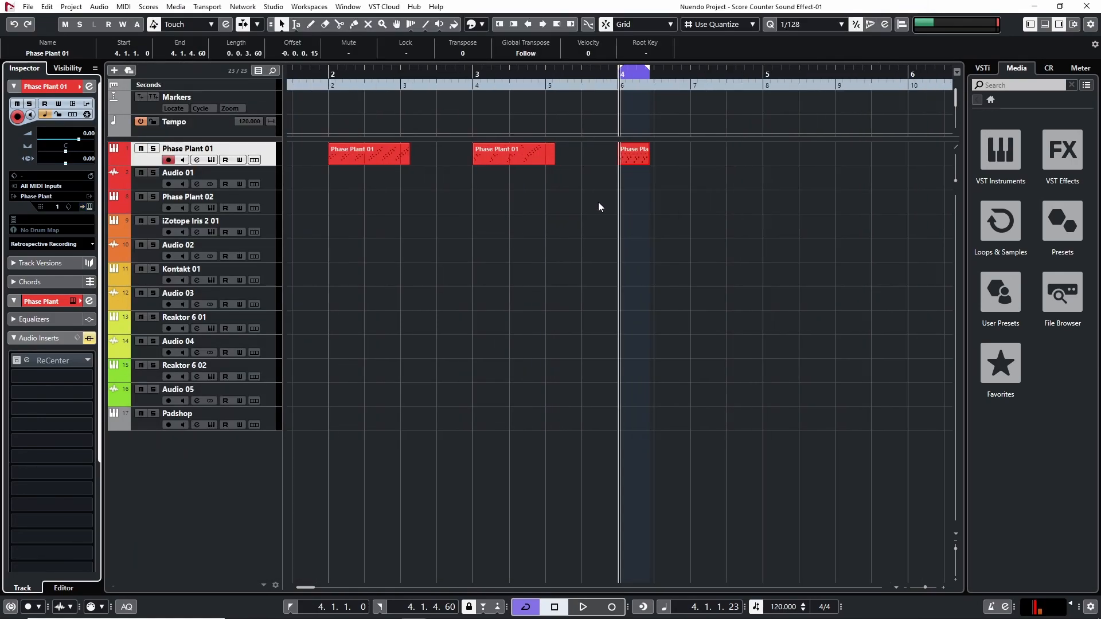
{"action": "left_click", "coordinate": [88, 205]}
{"action": "key", "text": "space"}
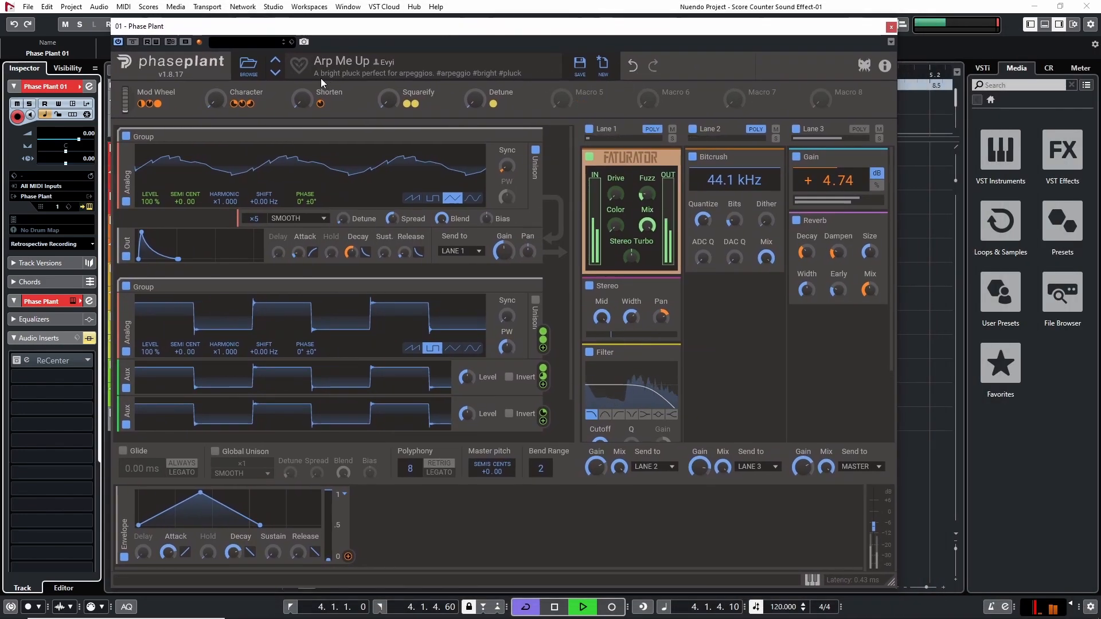
Step: Audition the following arpeggio presets over the loop: LFO Party, LoFi Arp and Pad To The Future
{"action": "left_click", "coordinate": [276, 74]}
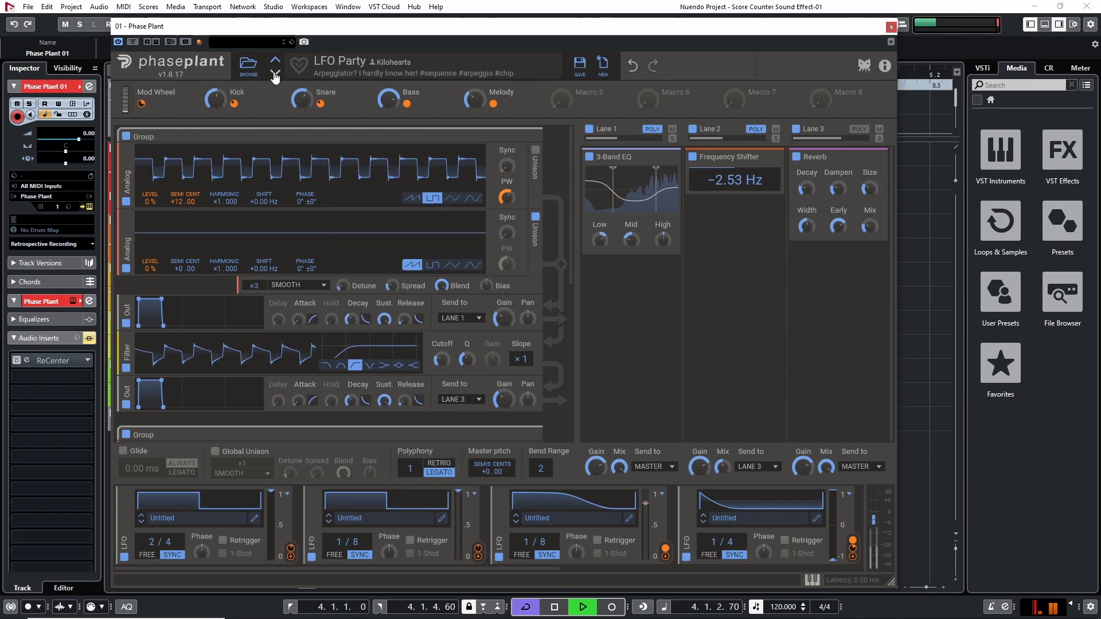
{"action": "left_click", "coordinate": [275, 73]}
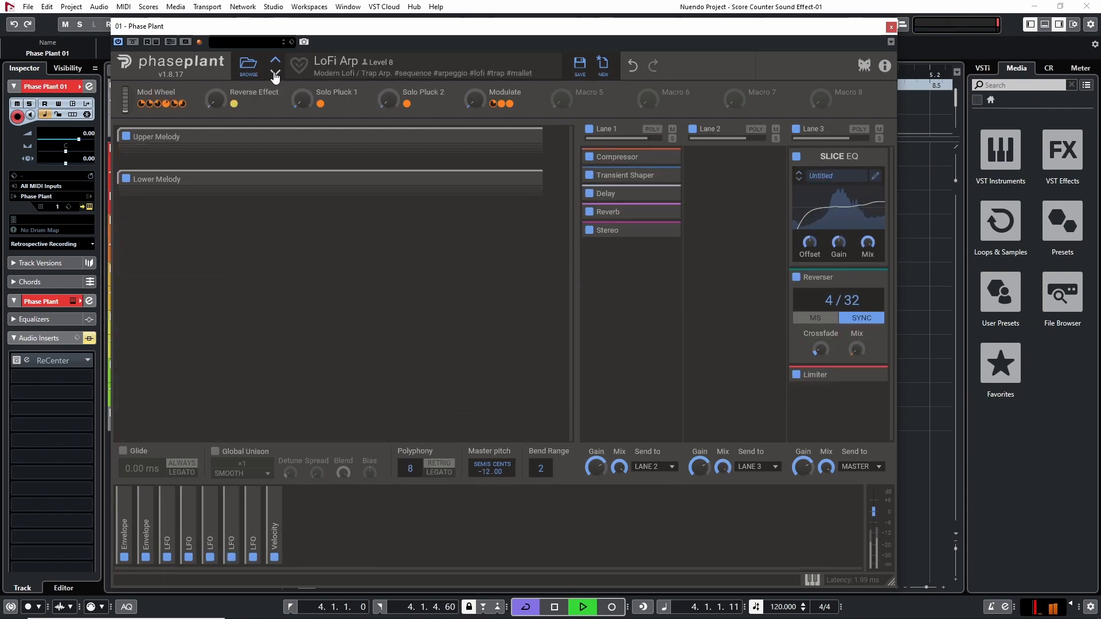
{"action": "left_click", "coordinate": [275, 73]}
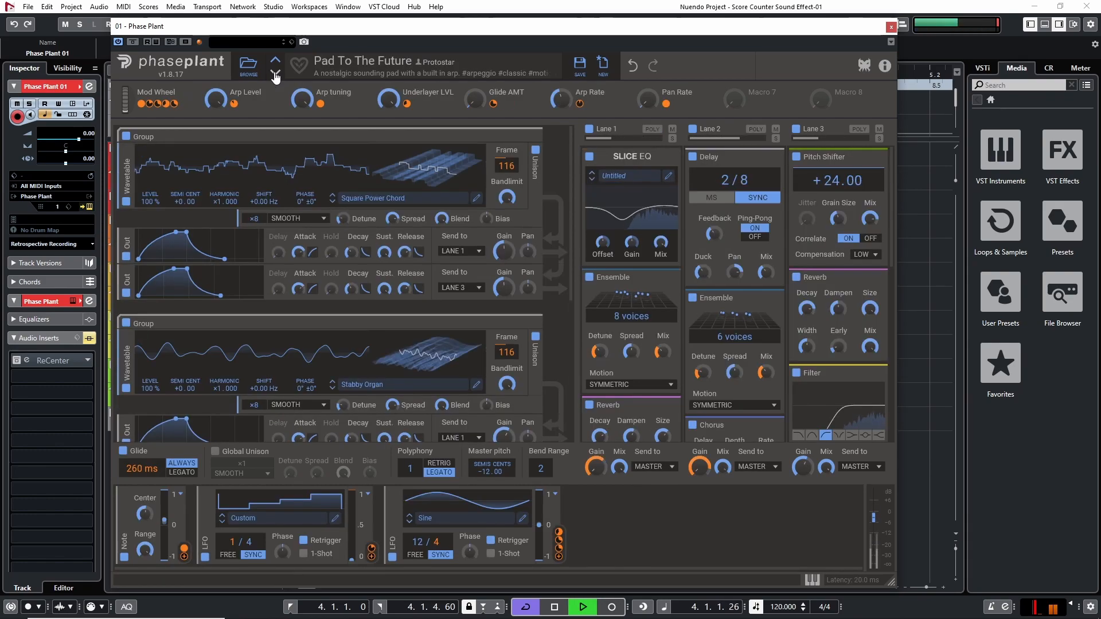
Step: Audition the Reversed Arpeggio, Robots Are Near, Seq Bass and SID Pad presets over the loop, stop playback and reopen the preset browser
{"action": "left_click", "coordinate": [275, 73]}
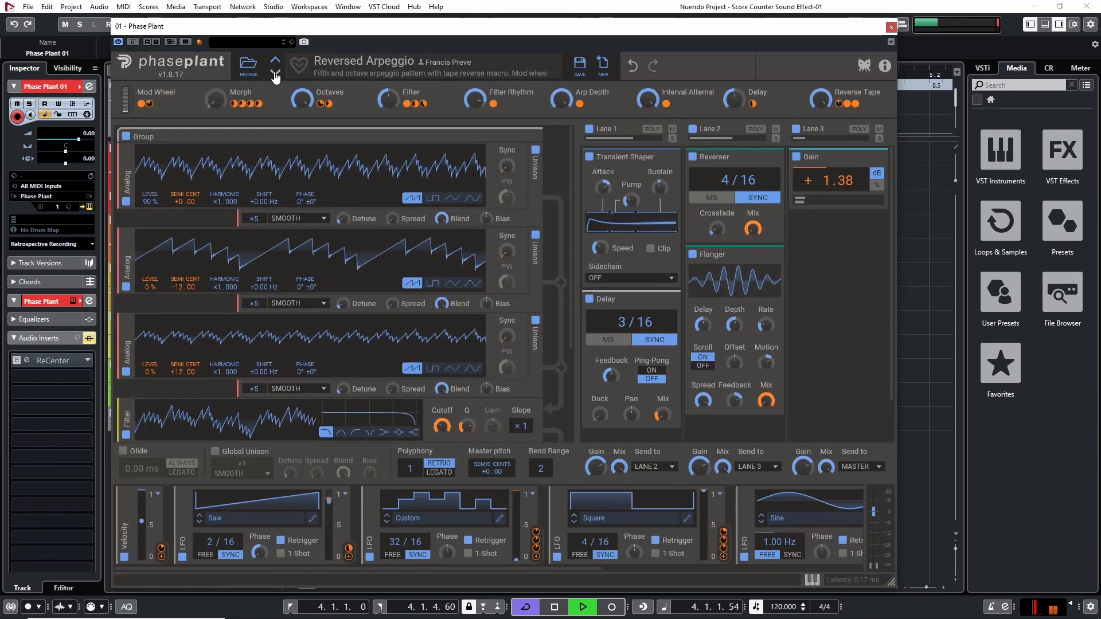
{"action": "left_click", "coordinate": [275, 74]}
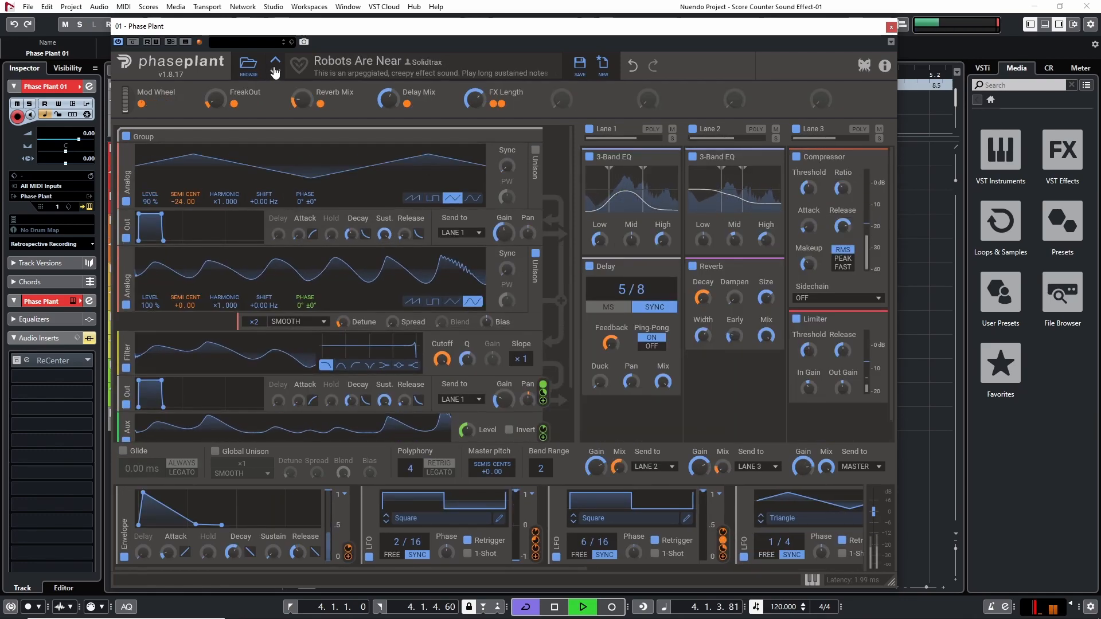
{"action": "left_click", "coordinate": [275, 73]}
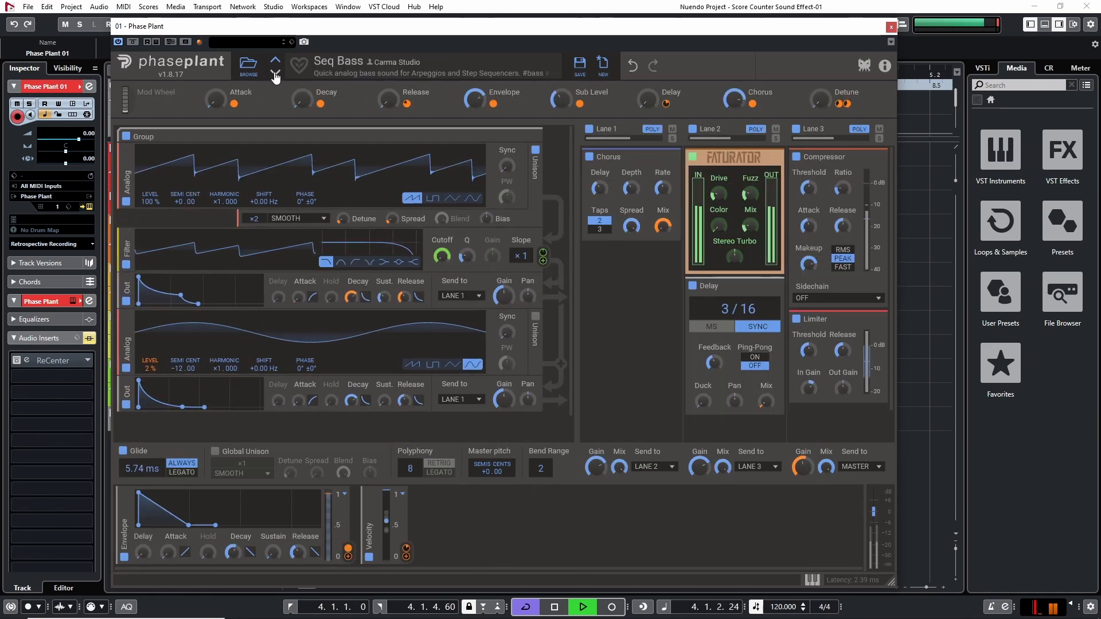
{"action": "left_click", "coordinate": [276, 73]}
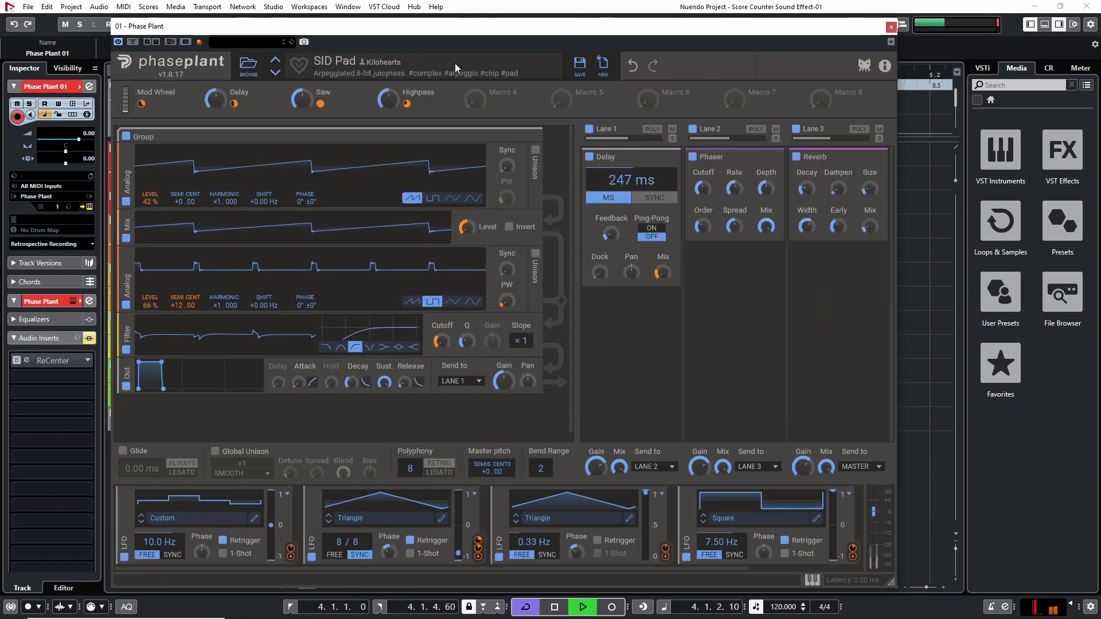
{"action": "key", "text": "space"}
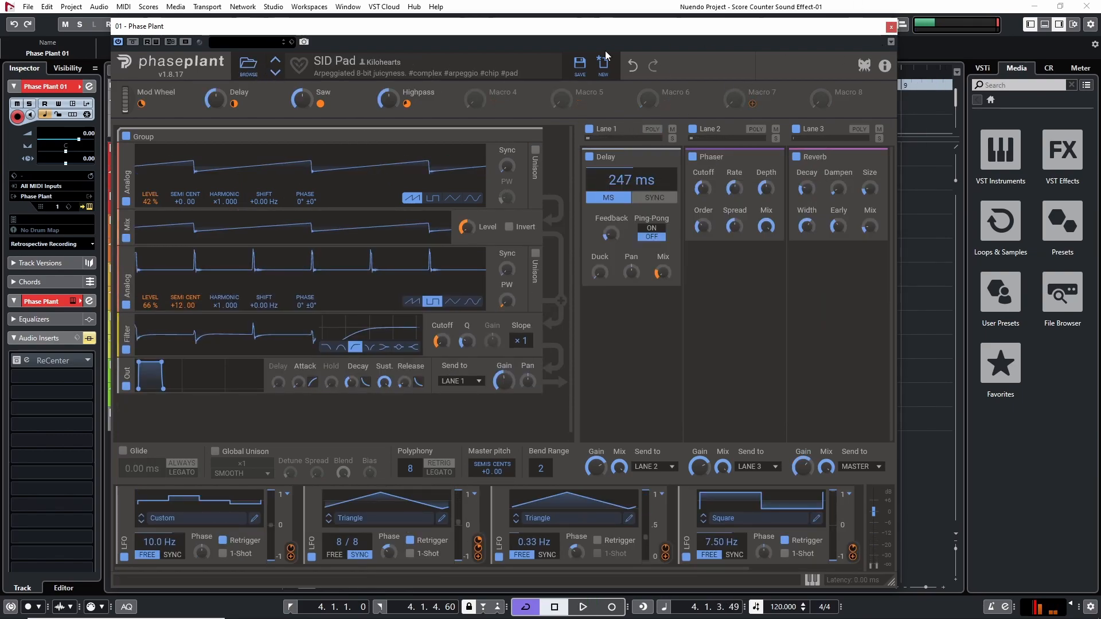
{"action": "left_click", "coordinate": [249, 65]}
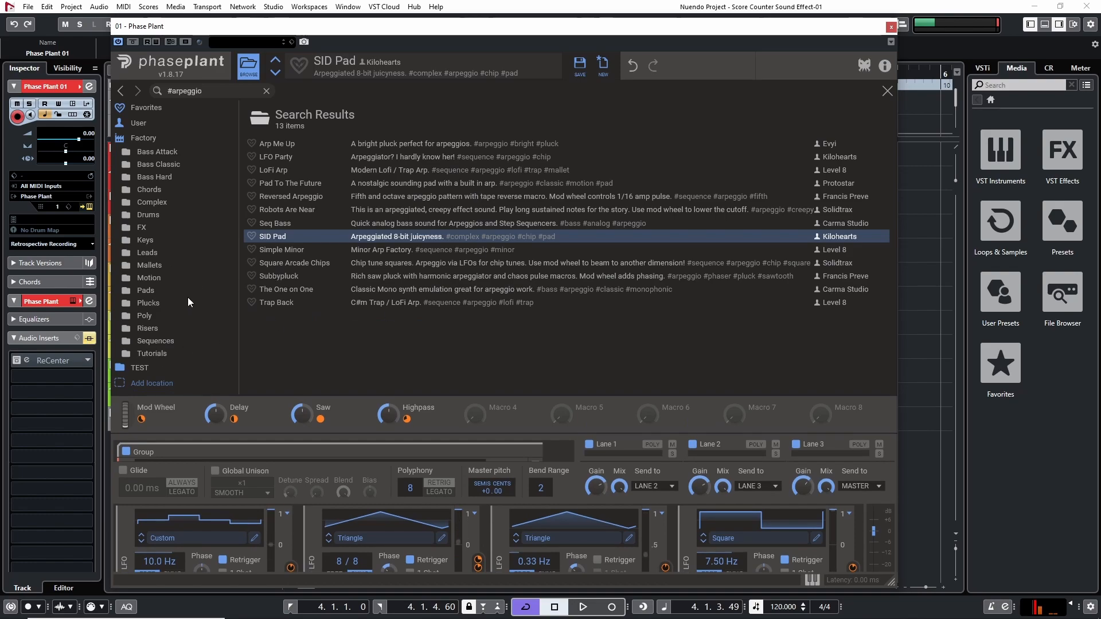
Step: Close the Phase Plant 01 instrument window and return the project cursor to the start of the project
{"action": "left_click", "coordinate": [891, 27]}
{"action": "scroll", "coordinate": [602, 120], "scroll_direction": "up", "scroll_amount": 4, "text": "ctrl"}
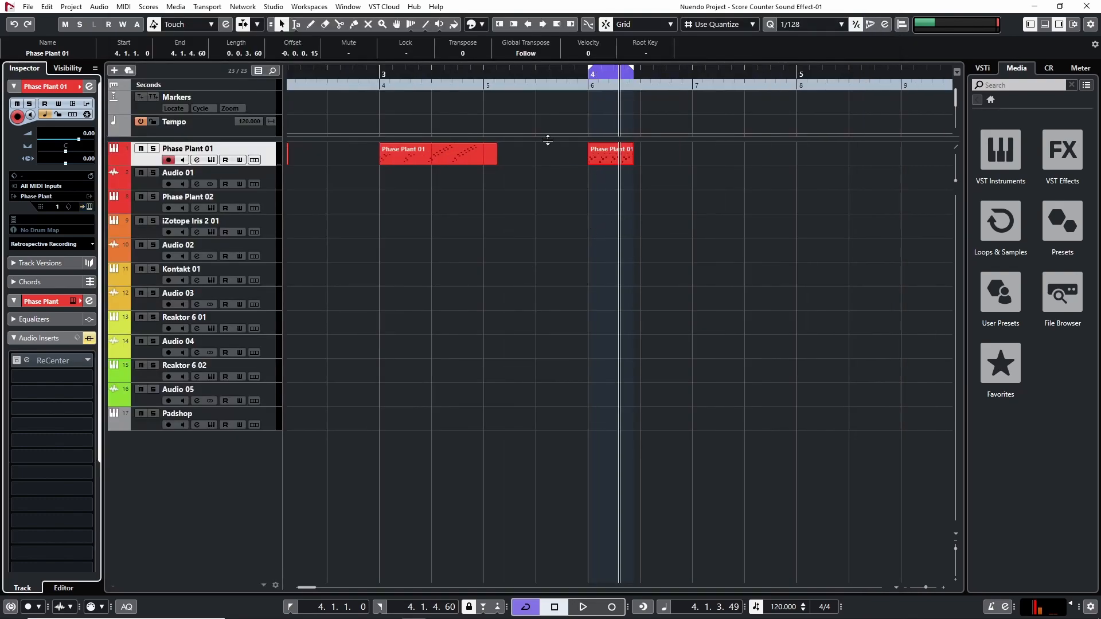
{"action": "key", "text": "g"}
{"action": "key", "text": "g"}
{"action": "key", "text": "g"}
{"action": "key", "text": "g"}
{"action": "key", "text": "g"}
{"action": "key", "text": "g"}
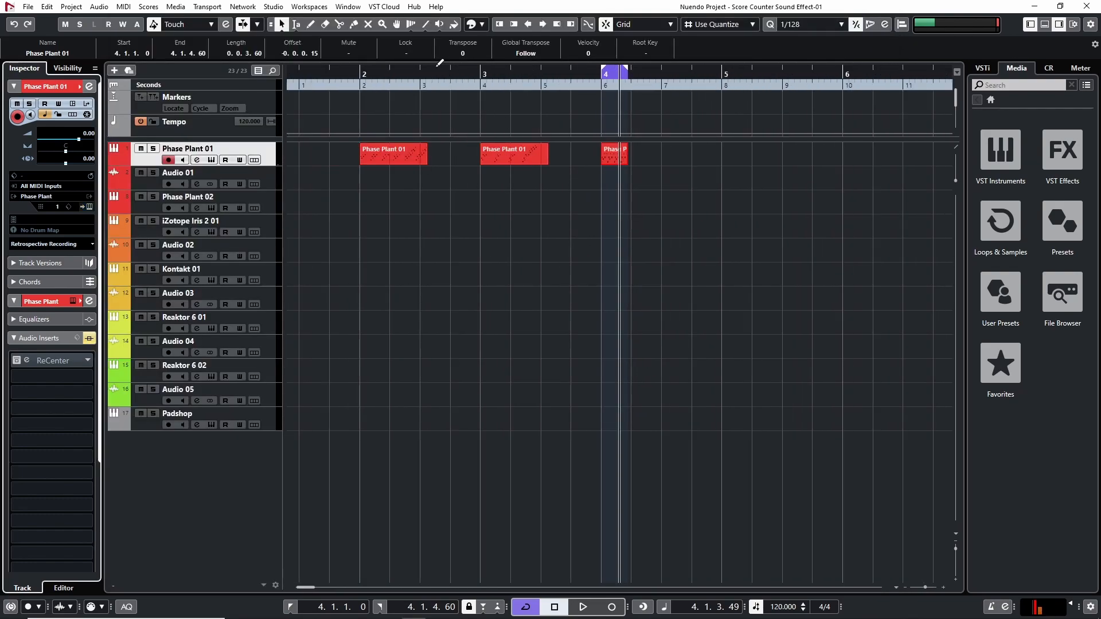
{"action": "left_click", "coordinate": [334, 81]}
{"action": "key", "text": "g"}
{"action": "key", "text": "g"}
{"action": "key", "text": "Home"}
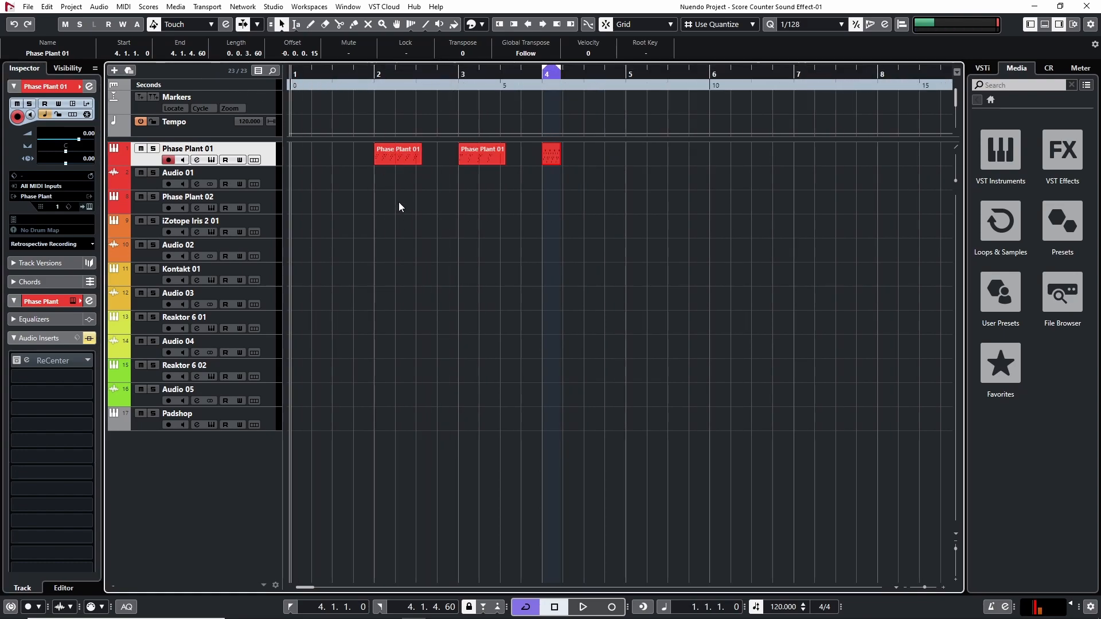
{"action": "key", "text": "h"}
{"action": "key", "text": "h"}
{"action": "key", "text": "g"}
{"action": "key", "text": "g"}
{"action": "key", "text": "g"}
{"action": "key", "text": "g"}
{"action": "key", "text": "g"}
{"action": "key", "text": "h"}
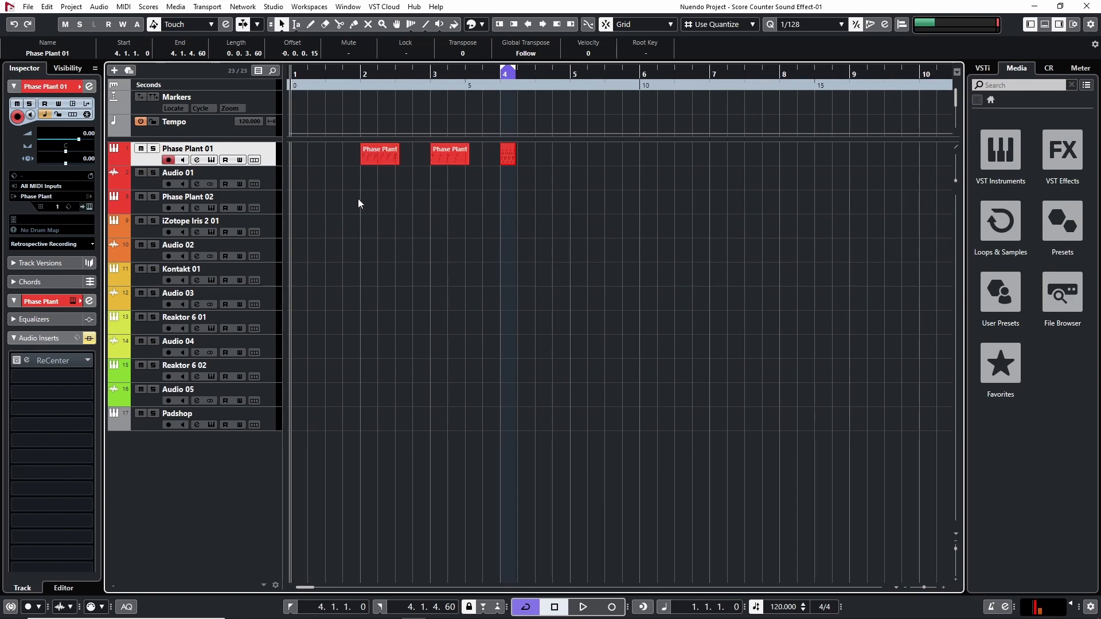
{"action": "key", "text": "h"}
{"action": "key", "text": "g"}
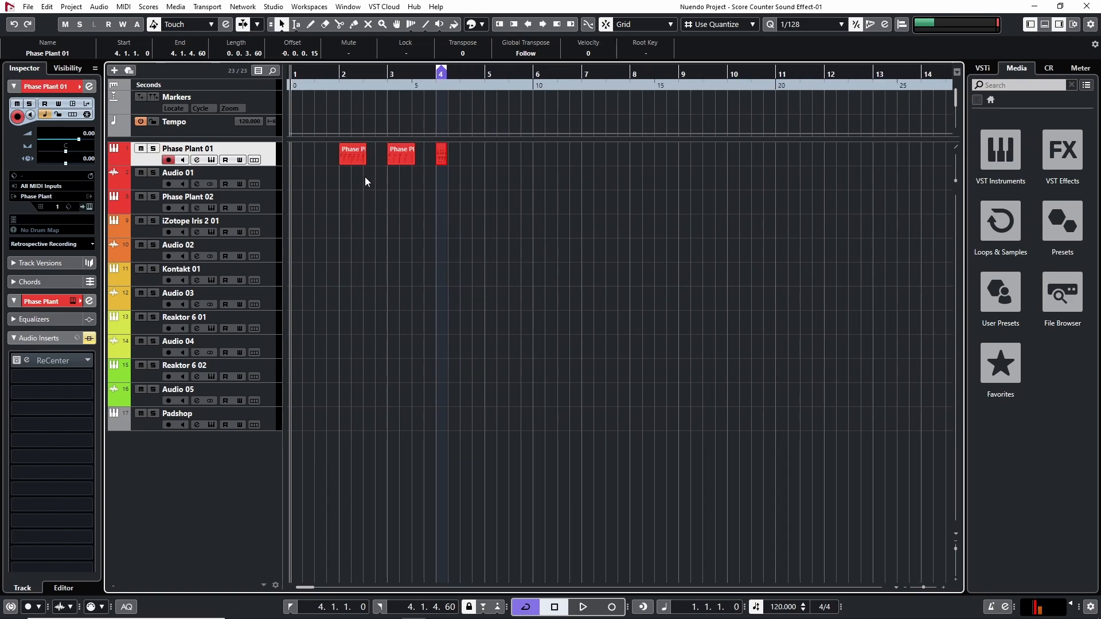